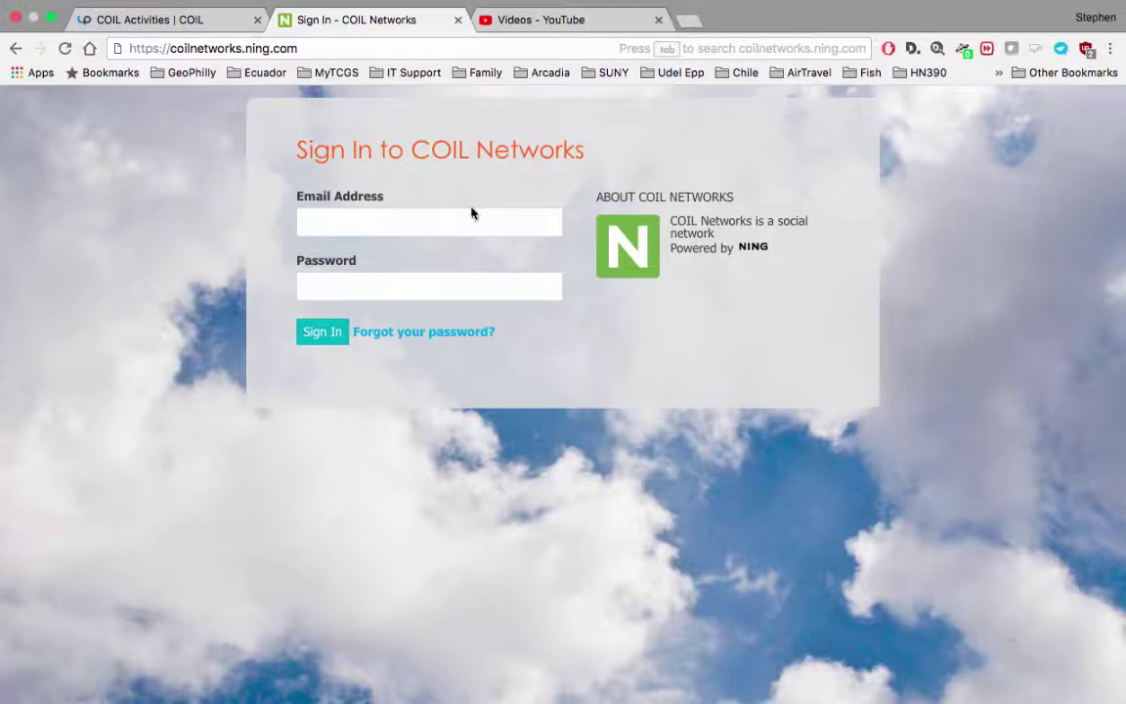
Step: Enter the account e-mail address on the sign-in form and move to the password field
left_click(176, 46)
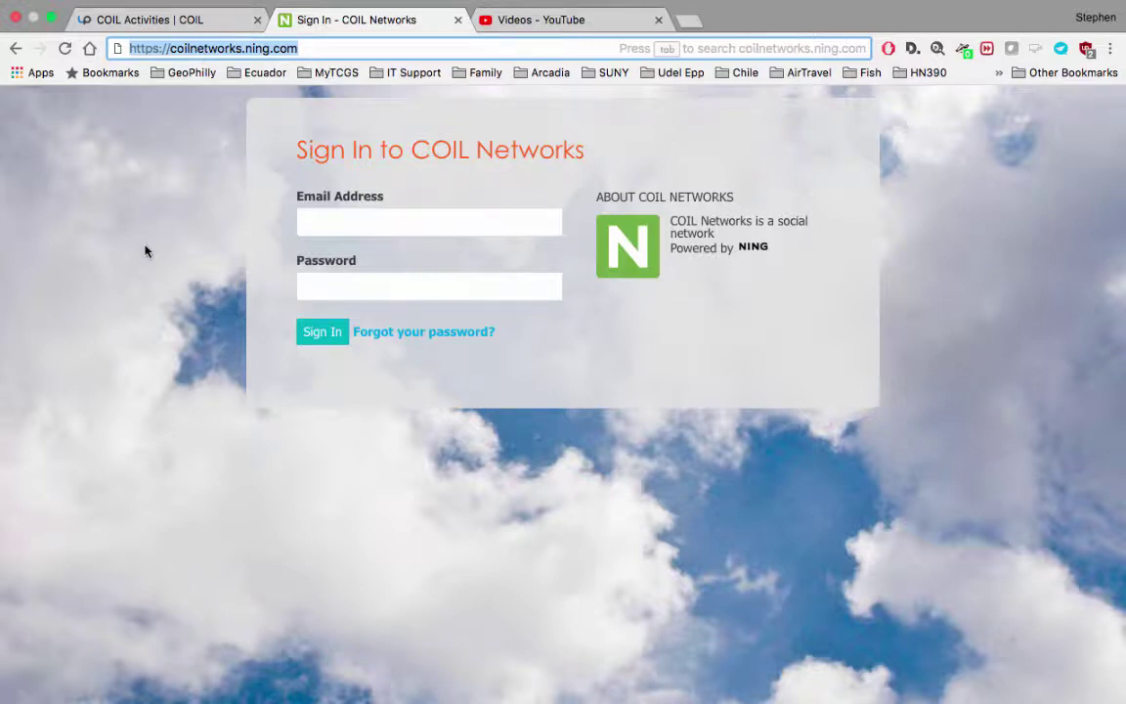
left_click(334, 221)
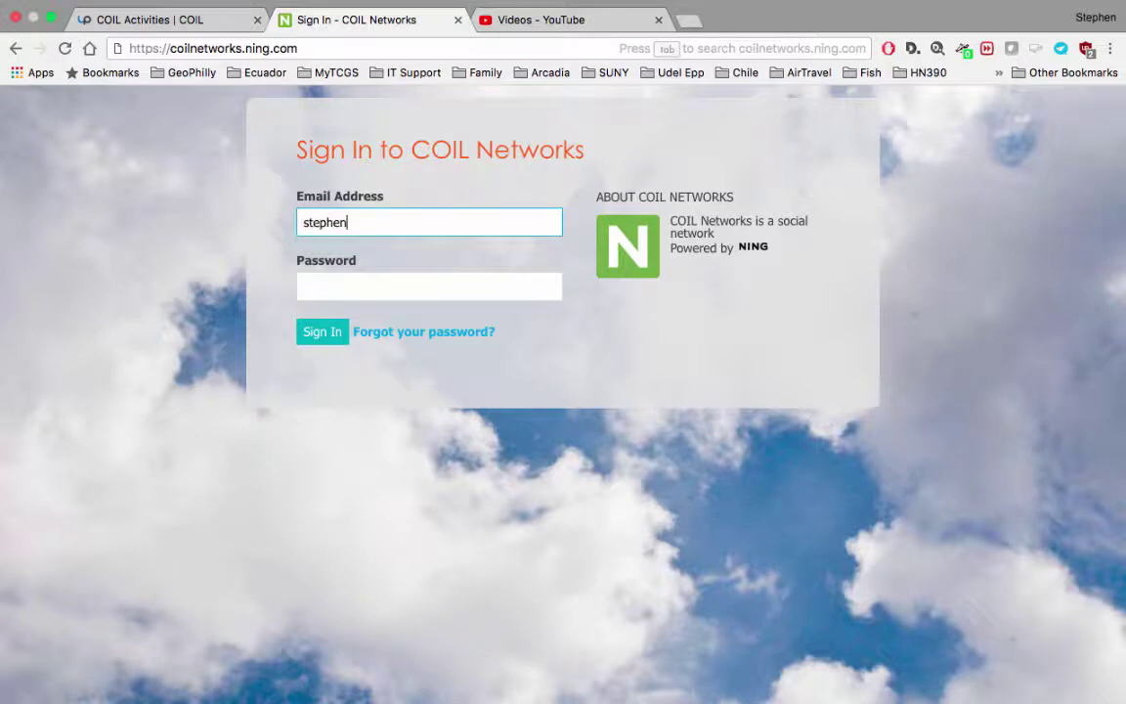
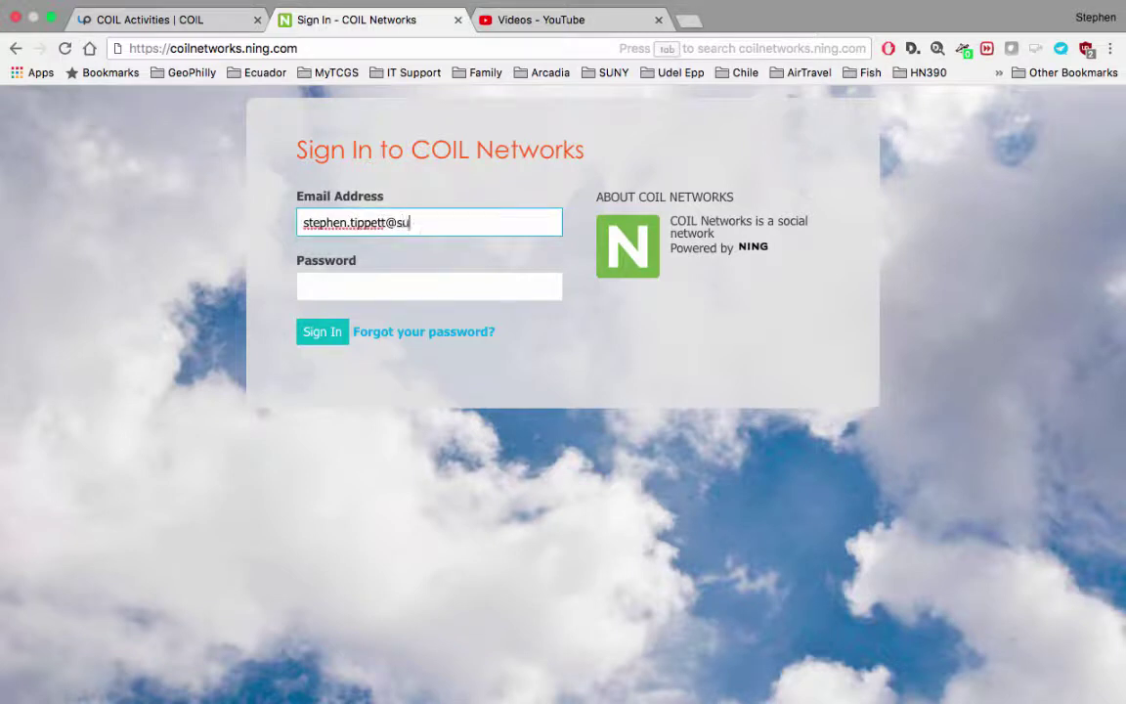
key("Tab")
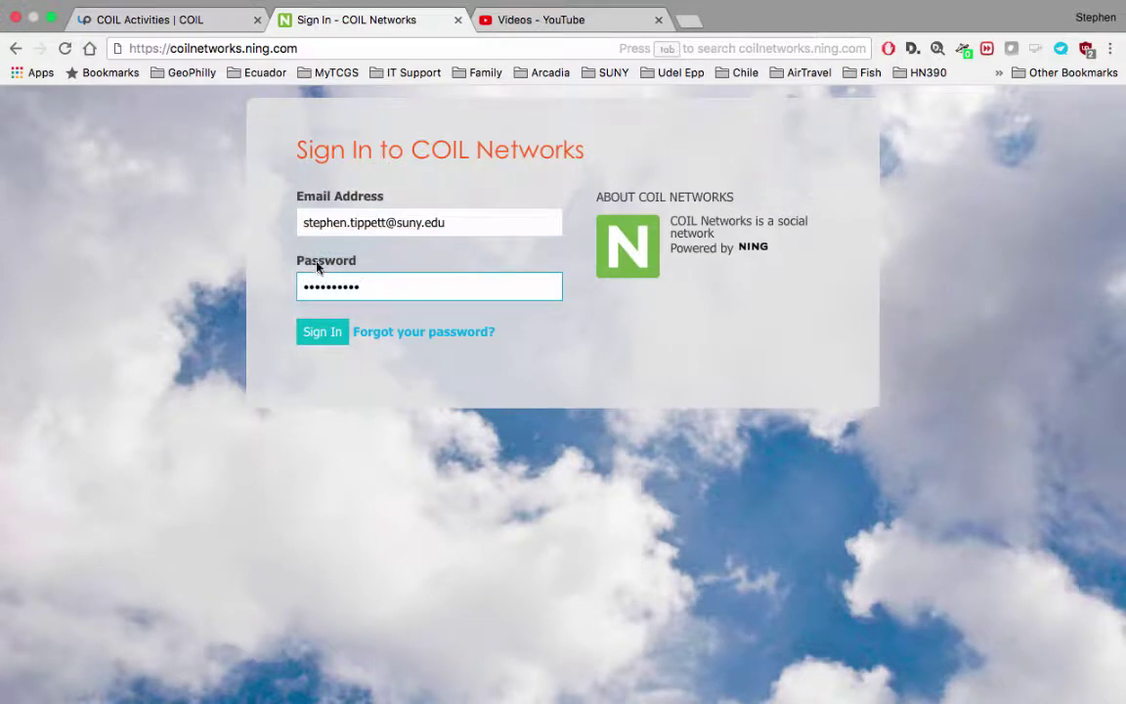
Step: Sign in and bring up the Partner Profiles discipline list on the home page
left_click(318, 332)
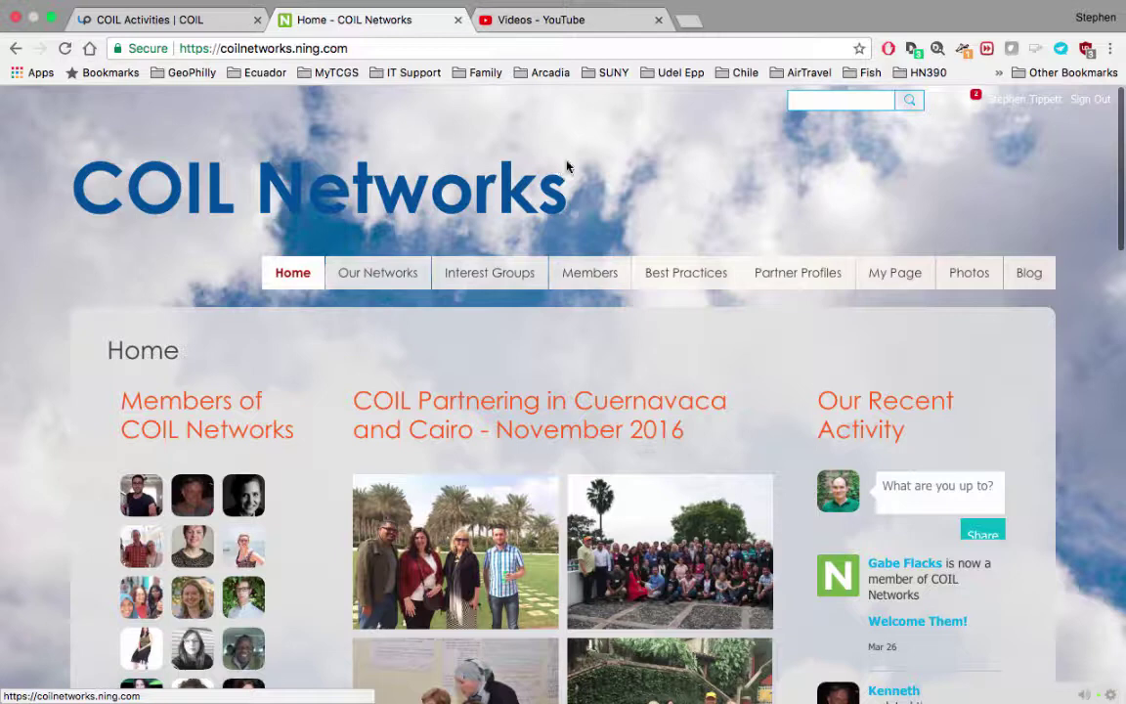
mouse_move(787, 278)
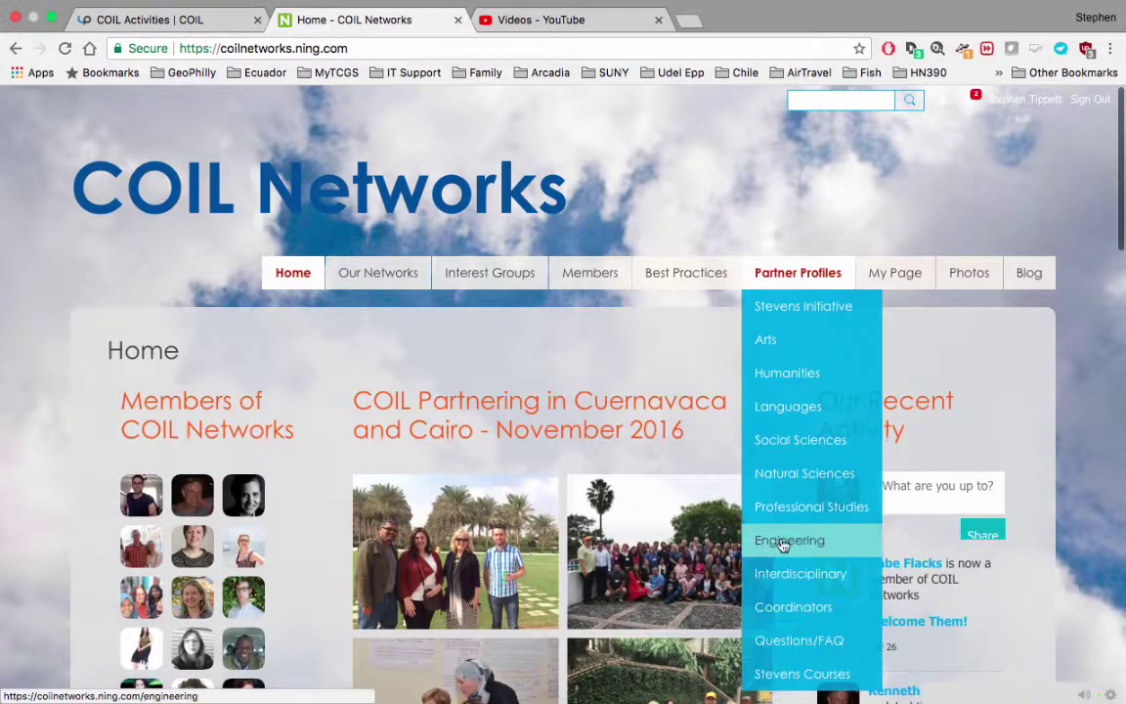
Step: Browse the Natural Sciences partner profile discussions
left_click(782, 488)
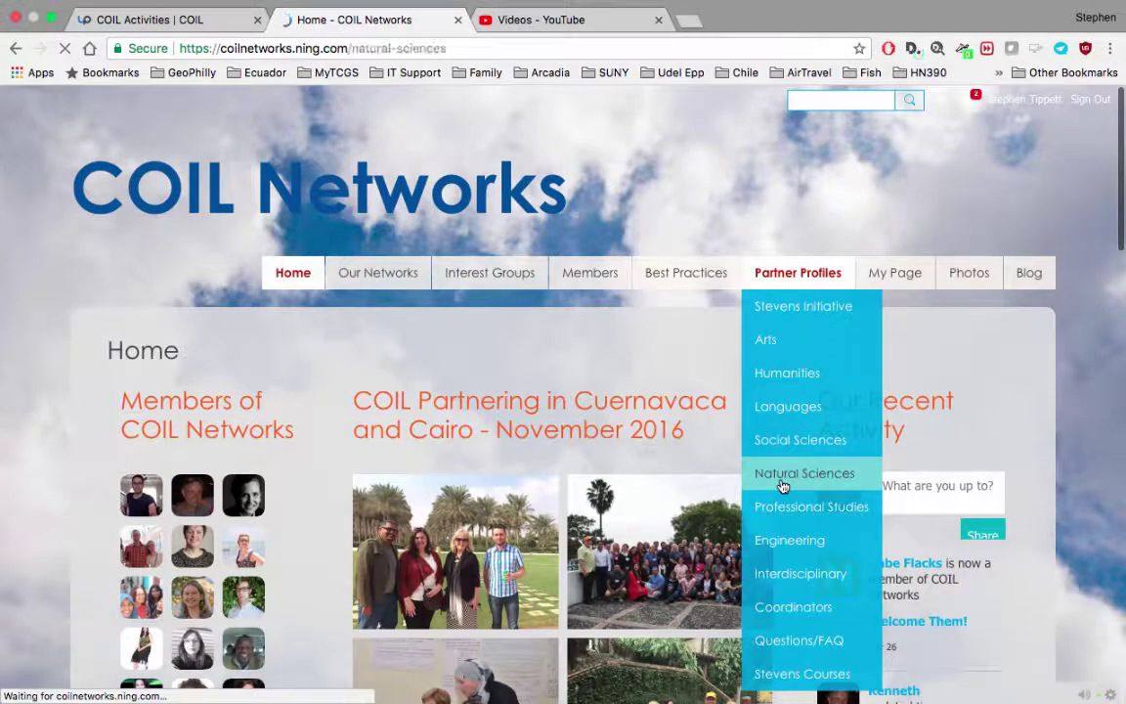
scroll(644, 440, "down", 5)
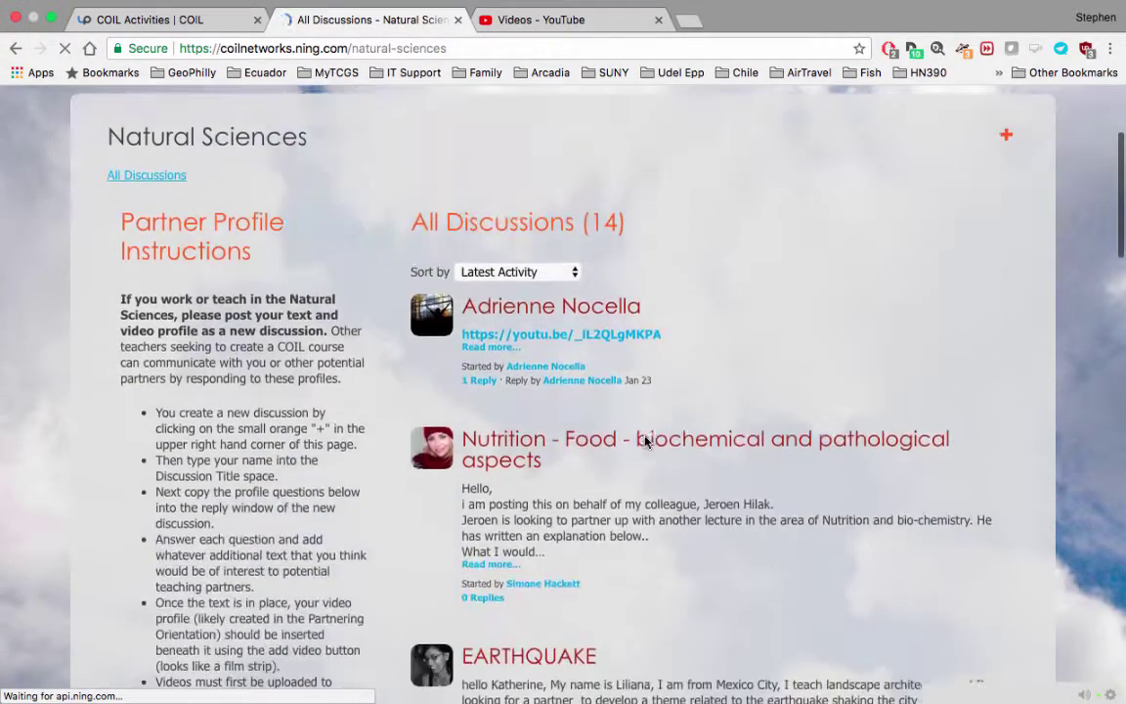
scroll(646, 443, "down", 3)
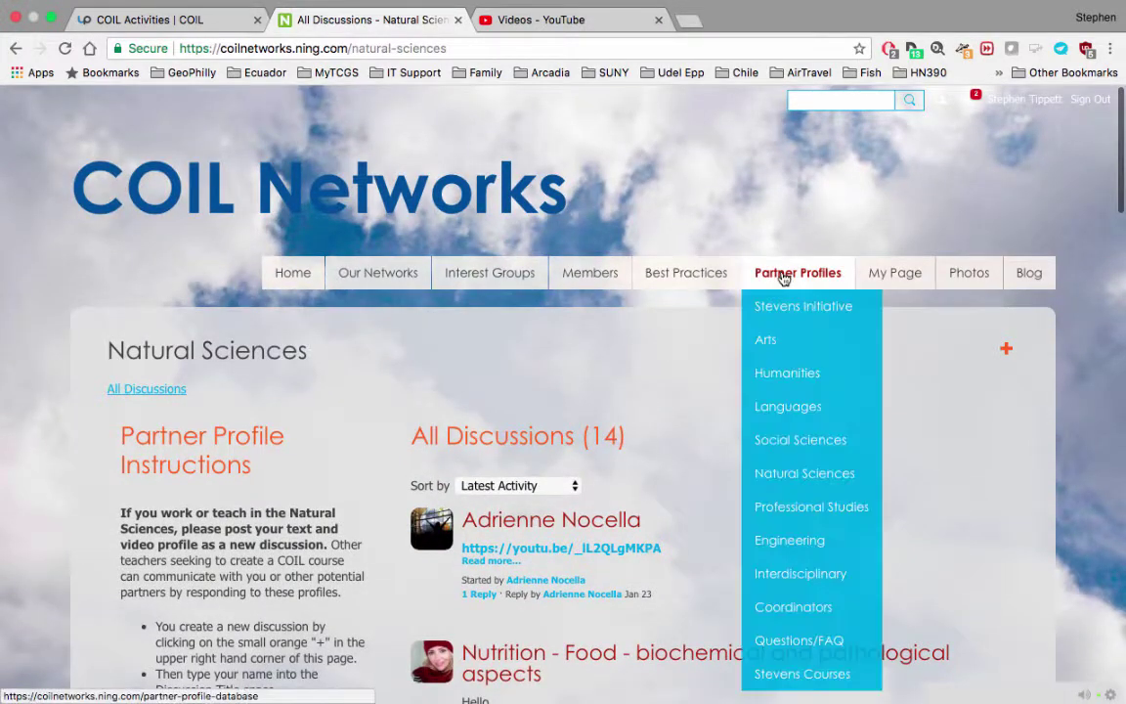
Step: Browse the Arts partner profile page listing 22 discussions
left_click(779, 341)
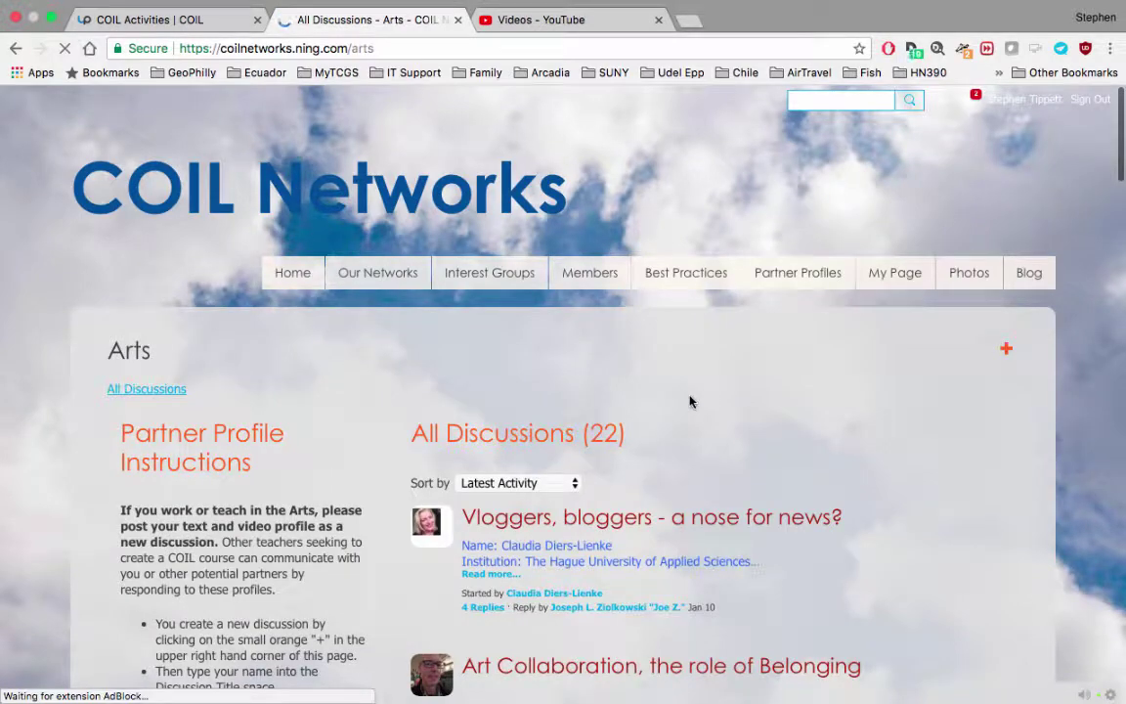
scroll(689, 400, "down", 6)
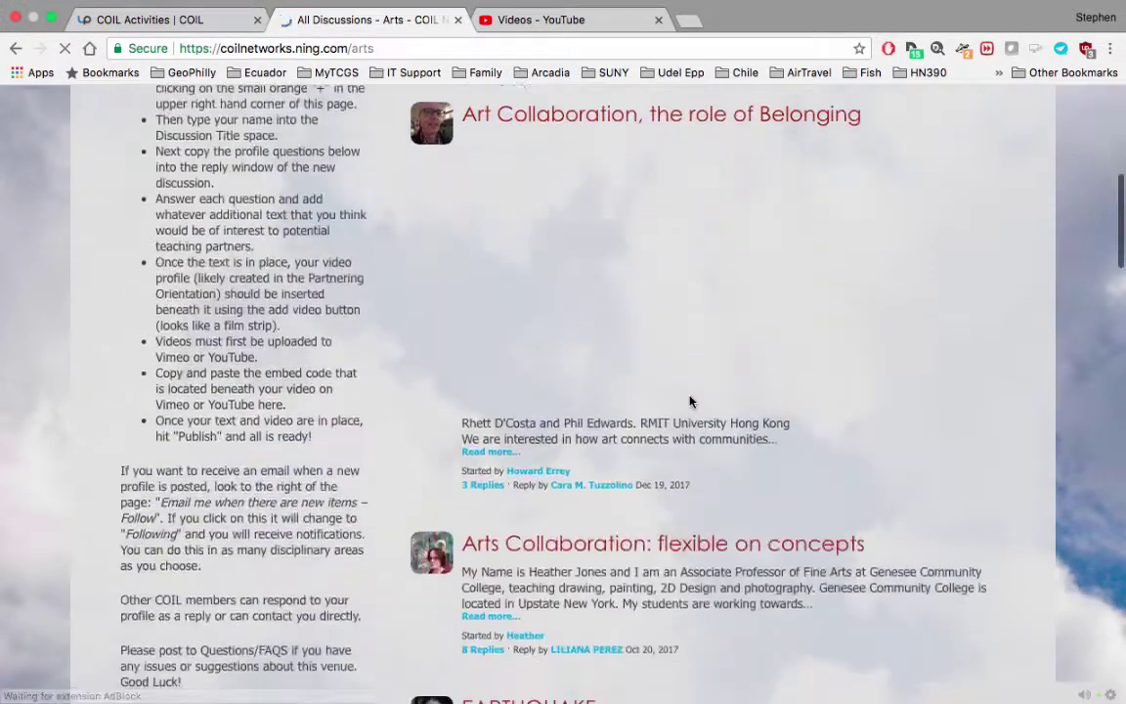
scroll(689, 400, "down", 4)
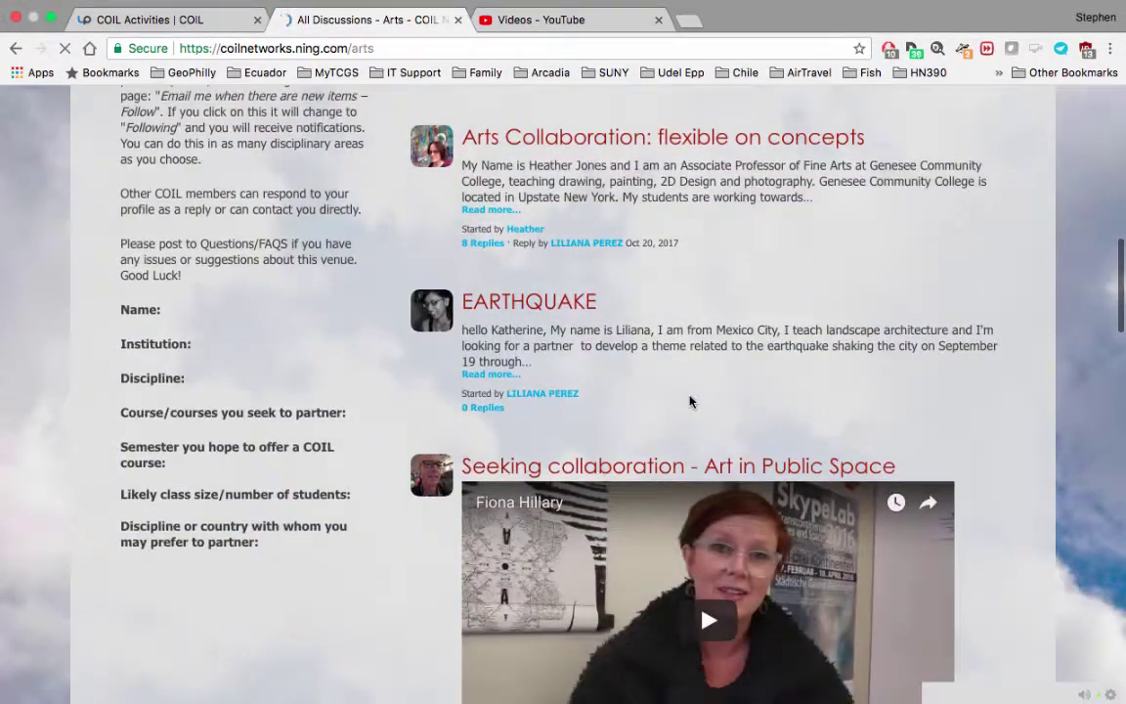
scroll(689, 400, "down", 6)
scroll(688, 400, "up", 10)
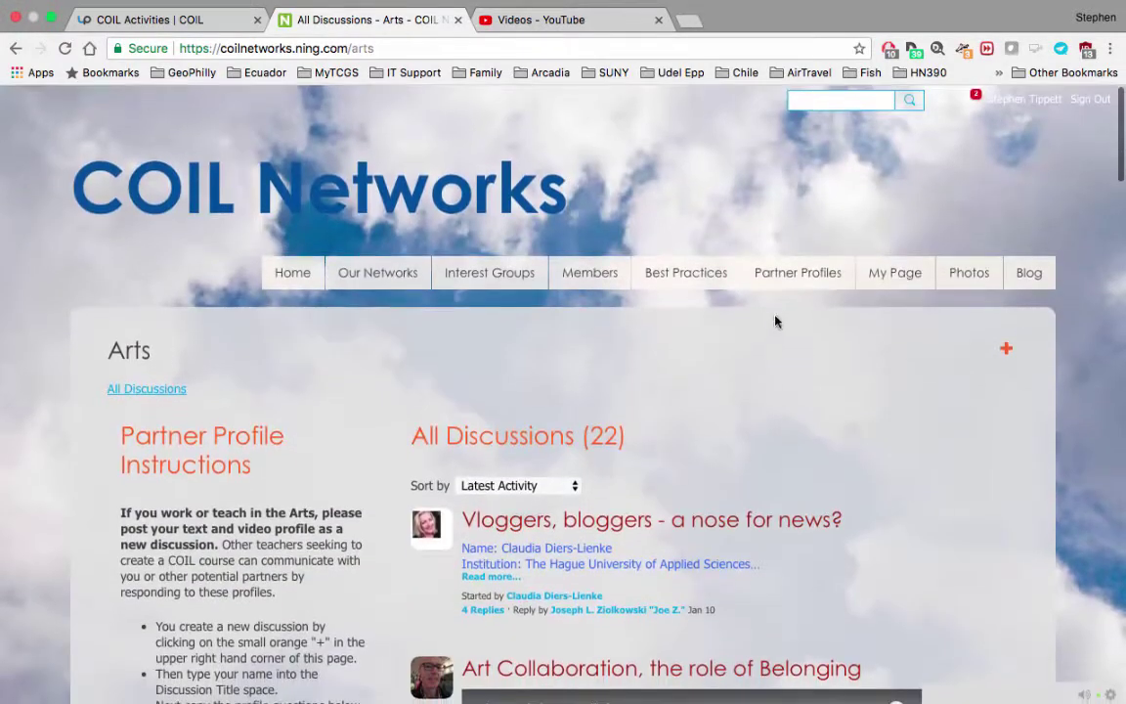
mouse_move(787, 281)
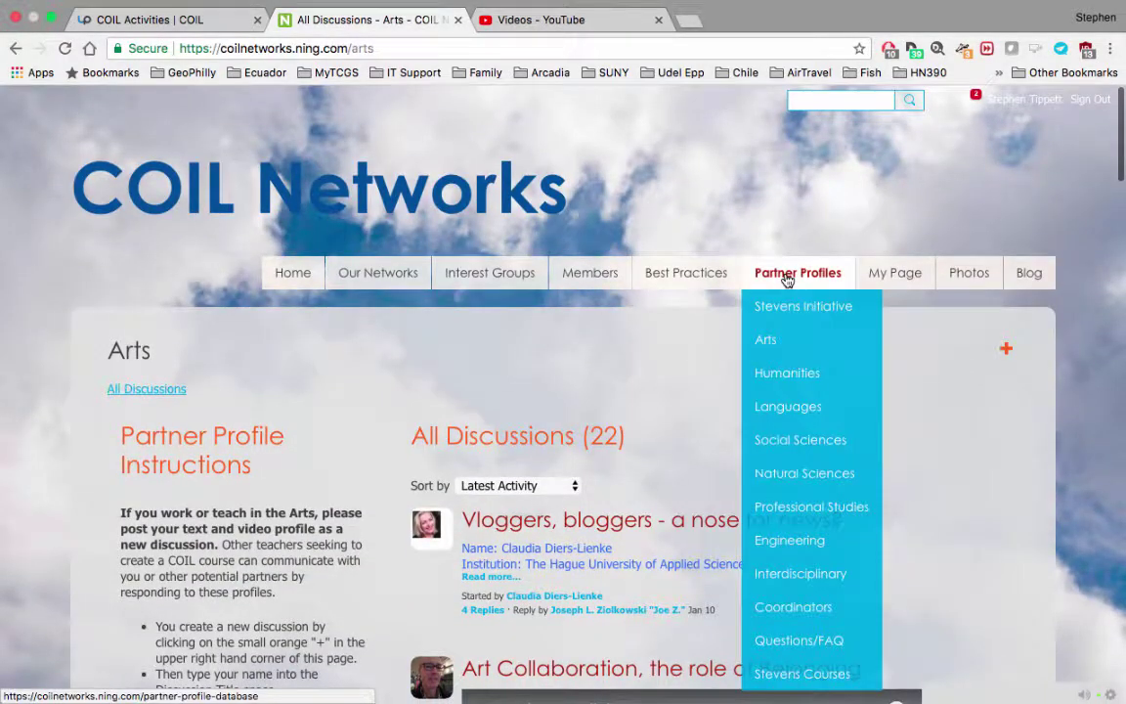
Step: Go to the Professional Studies partner profiles list
left_click(806, 517)
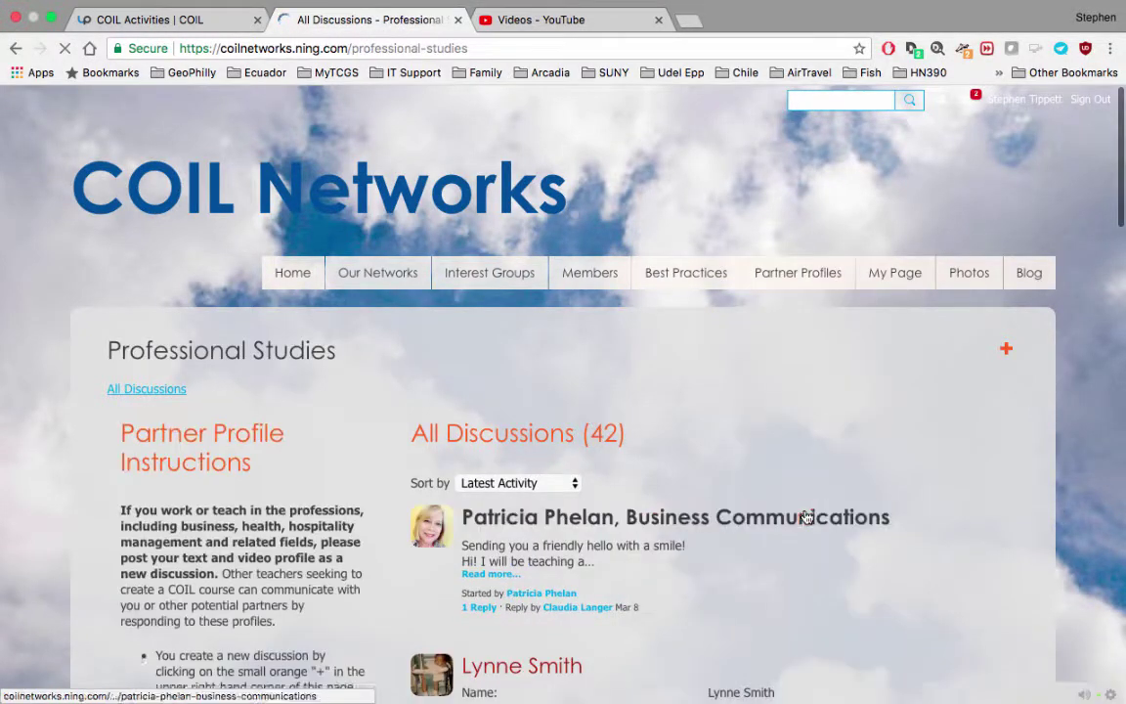
scroll(691, 363, "down", 3)
scroll(691, 363, "down", 3)
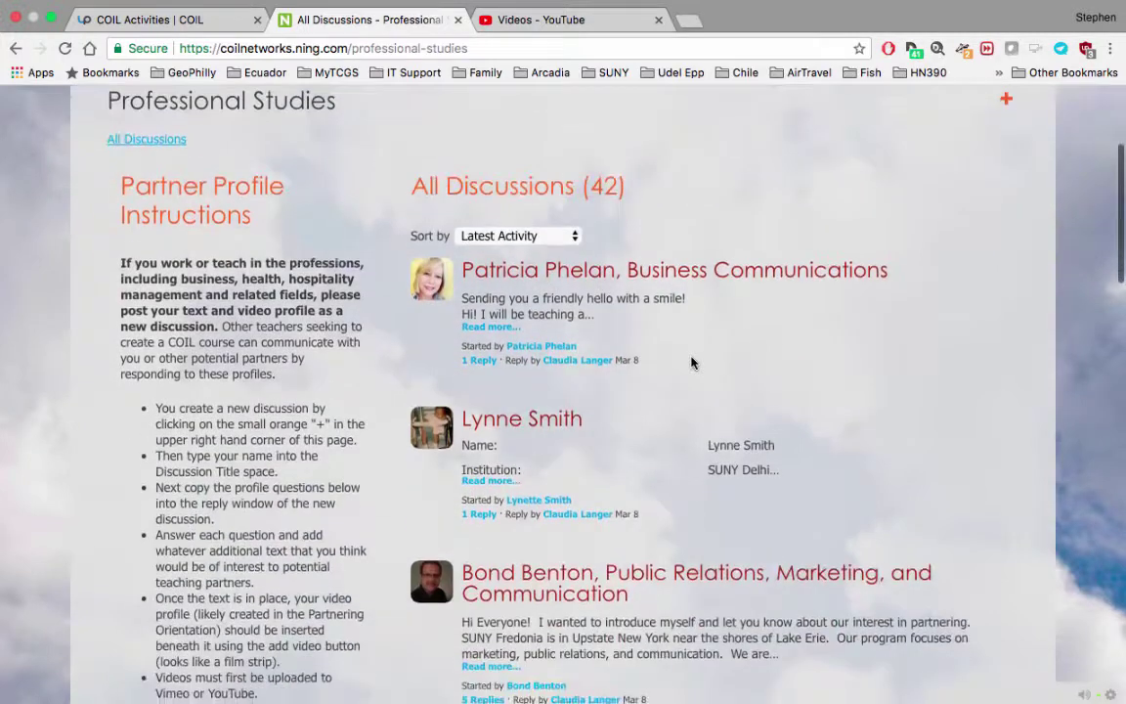
Step: Open an existing member's profile discussion and select its questions-and-answers table
left_click(551, 426)
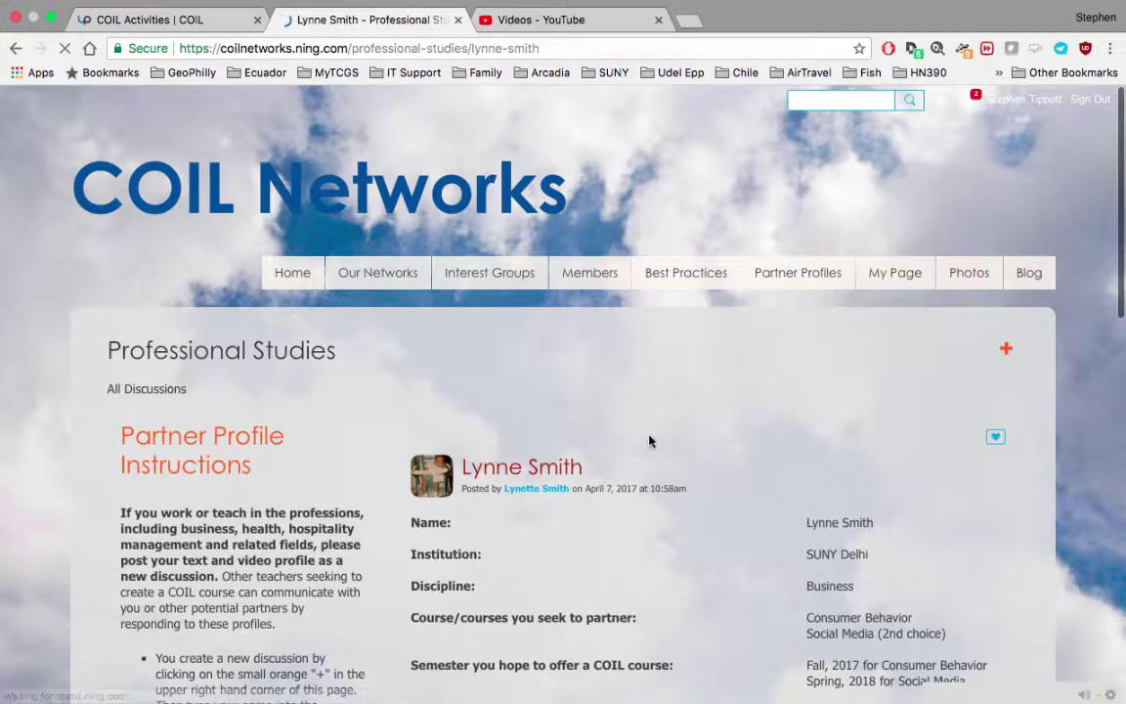
scroll(647, 440, "down", 5)
left_click_drag(669, 428, 410, 188)
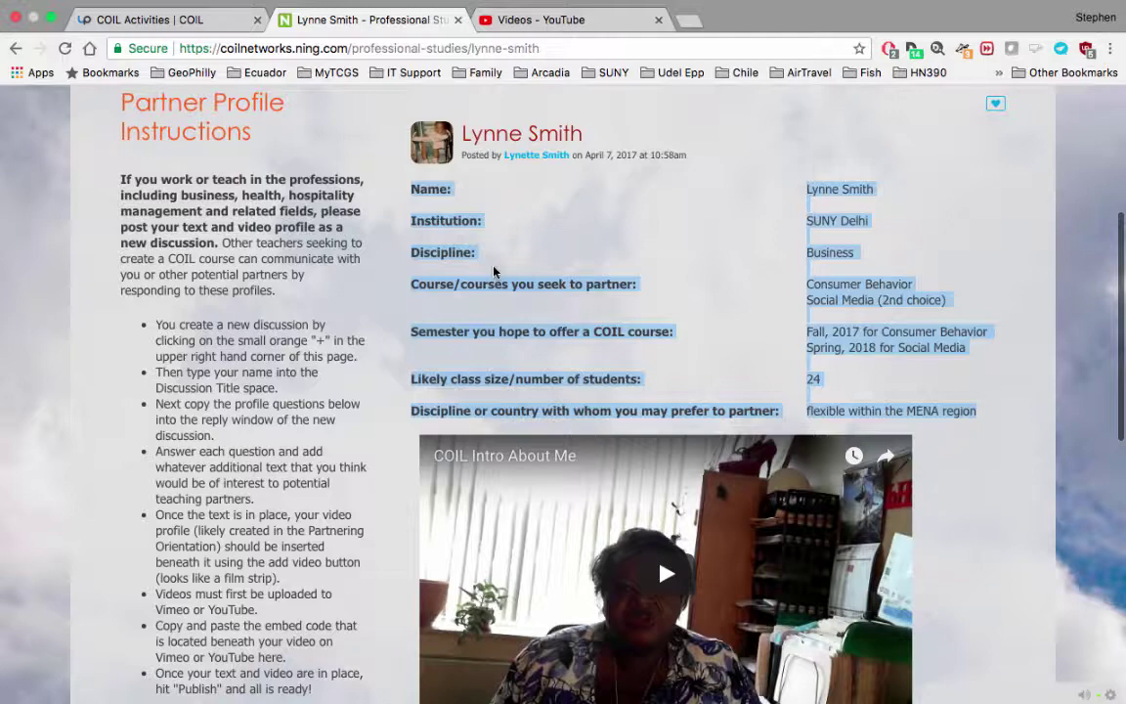
scroll(543, 263, "up", 1)
scroll(543, 263, "down", 3)
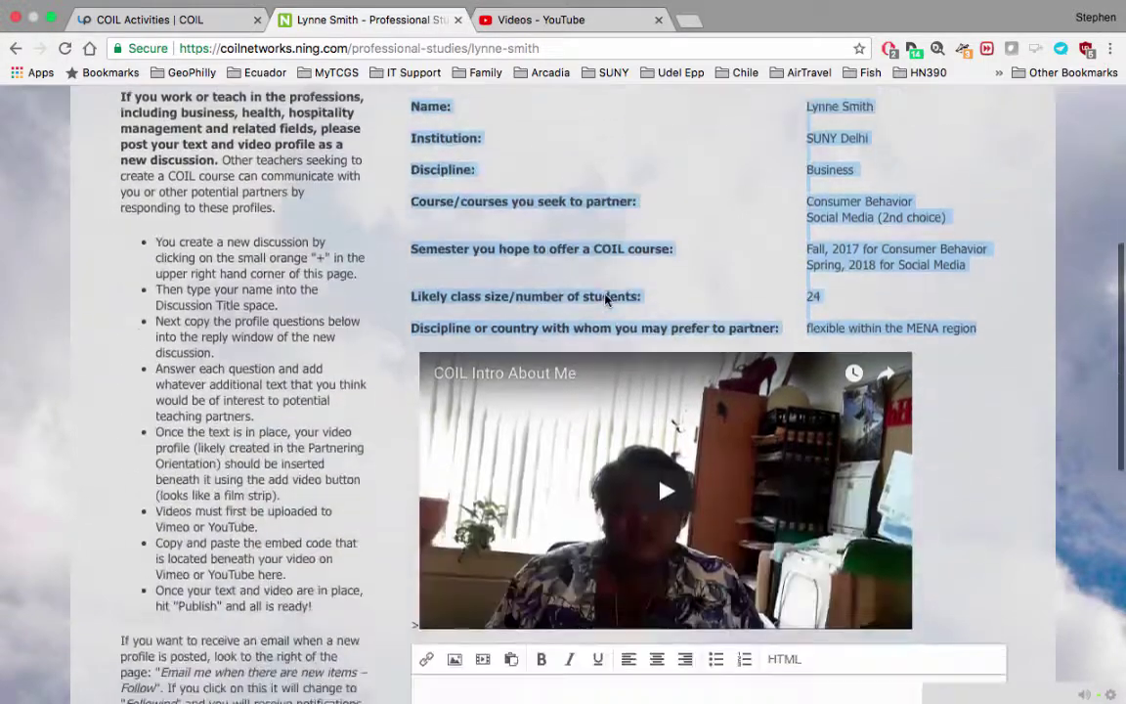
scroll(691, 339, "up", 5)
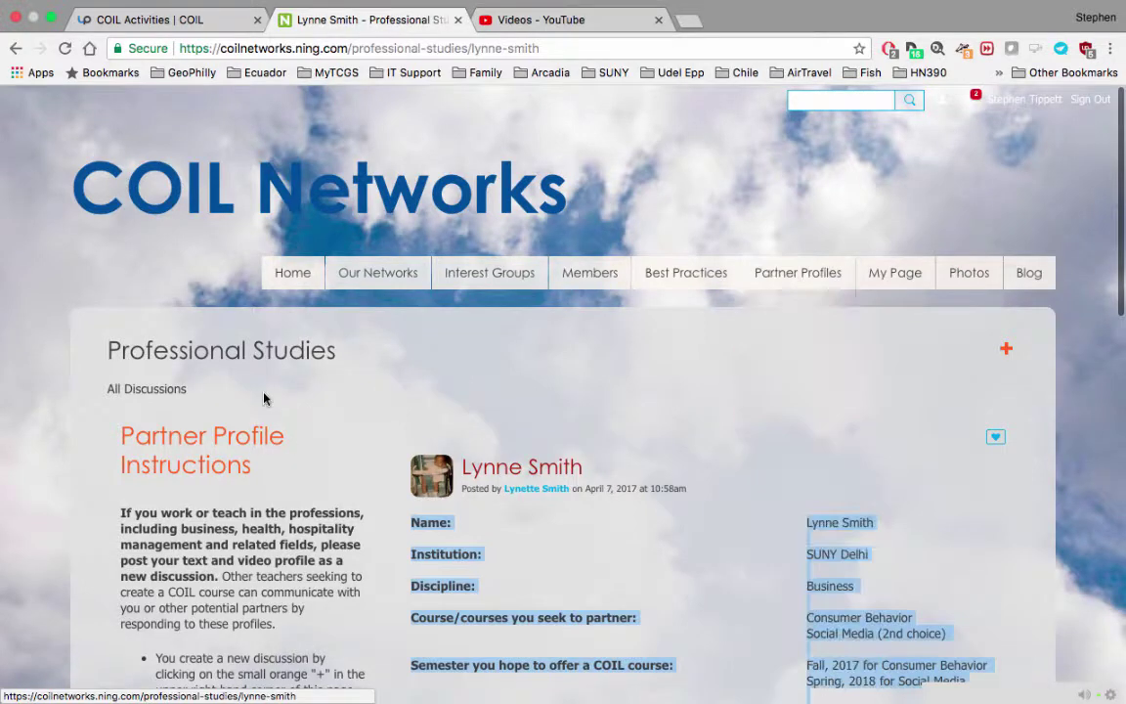
left_click(14, 47)
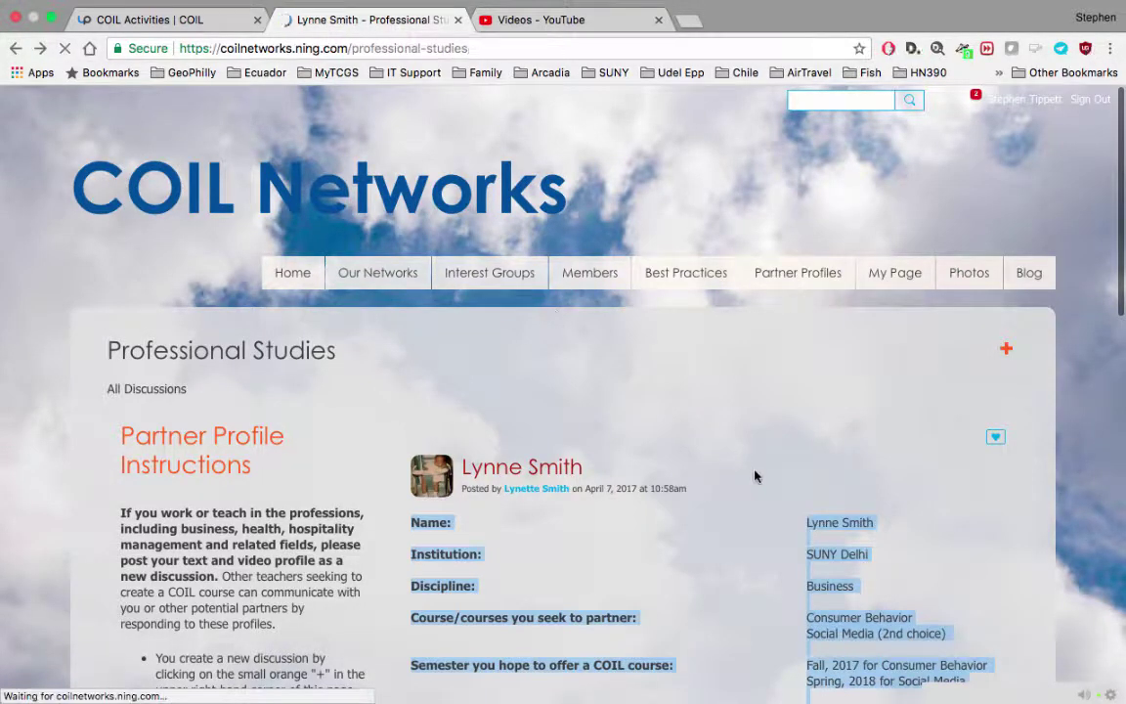
scroll(636, 420, "down", 3)
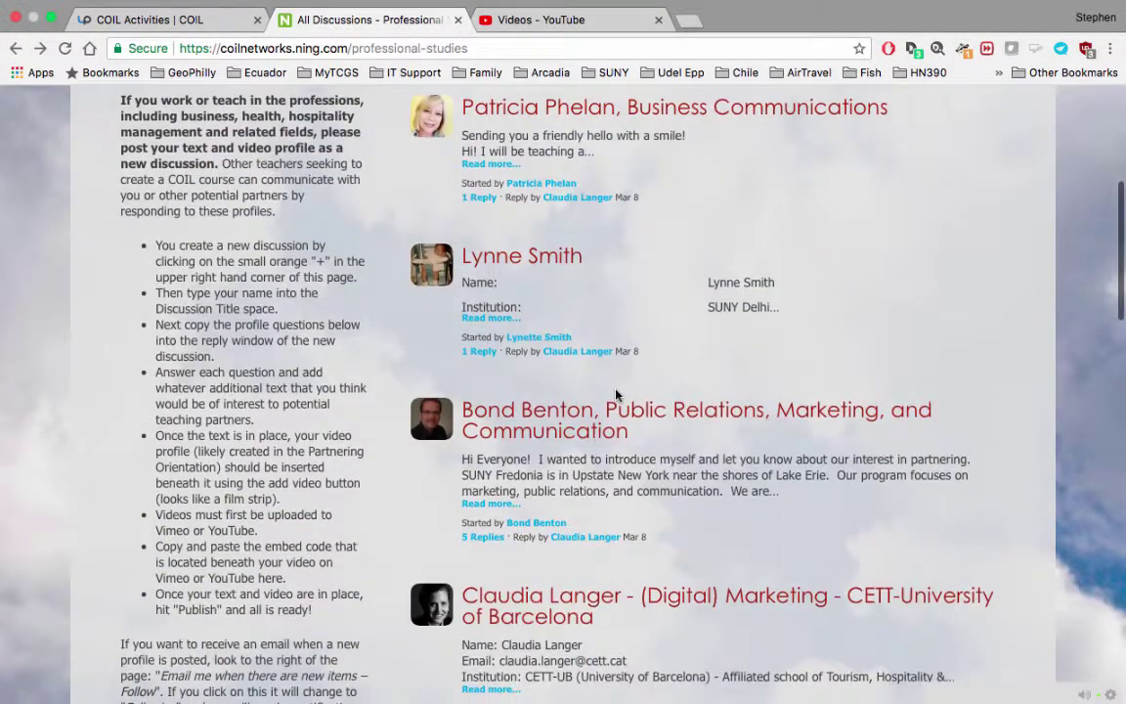
scroll(619, 134, "up", 3)
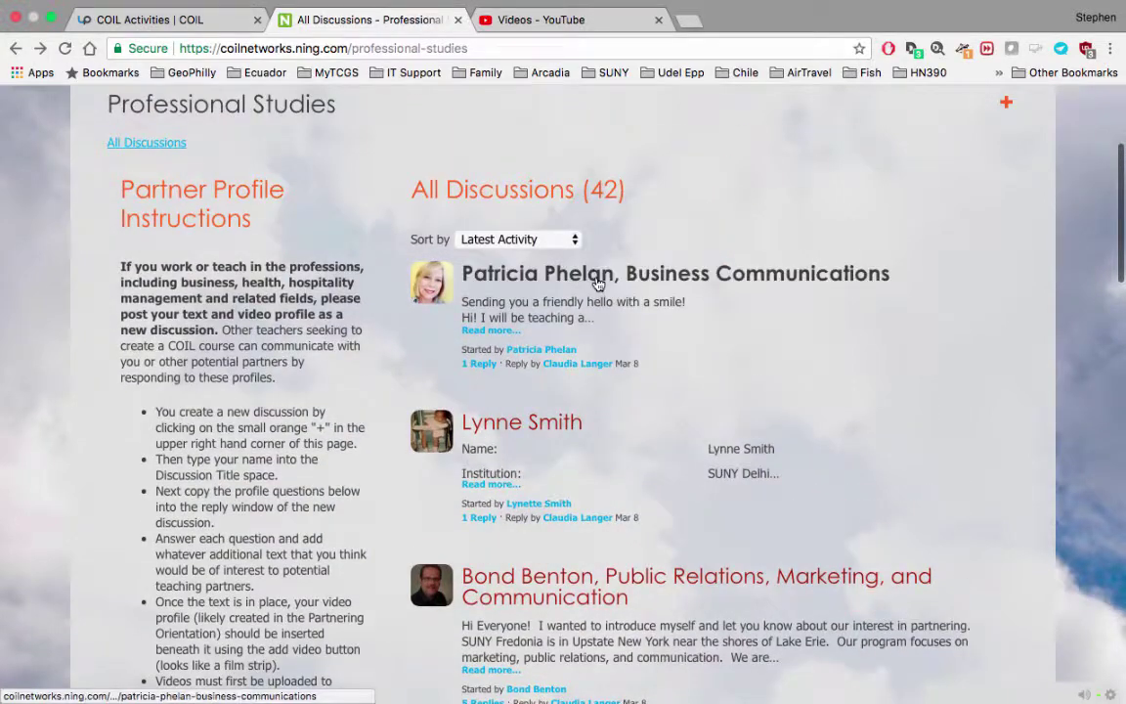
left_click(598, 283)
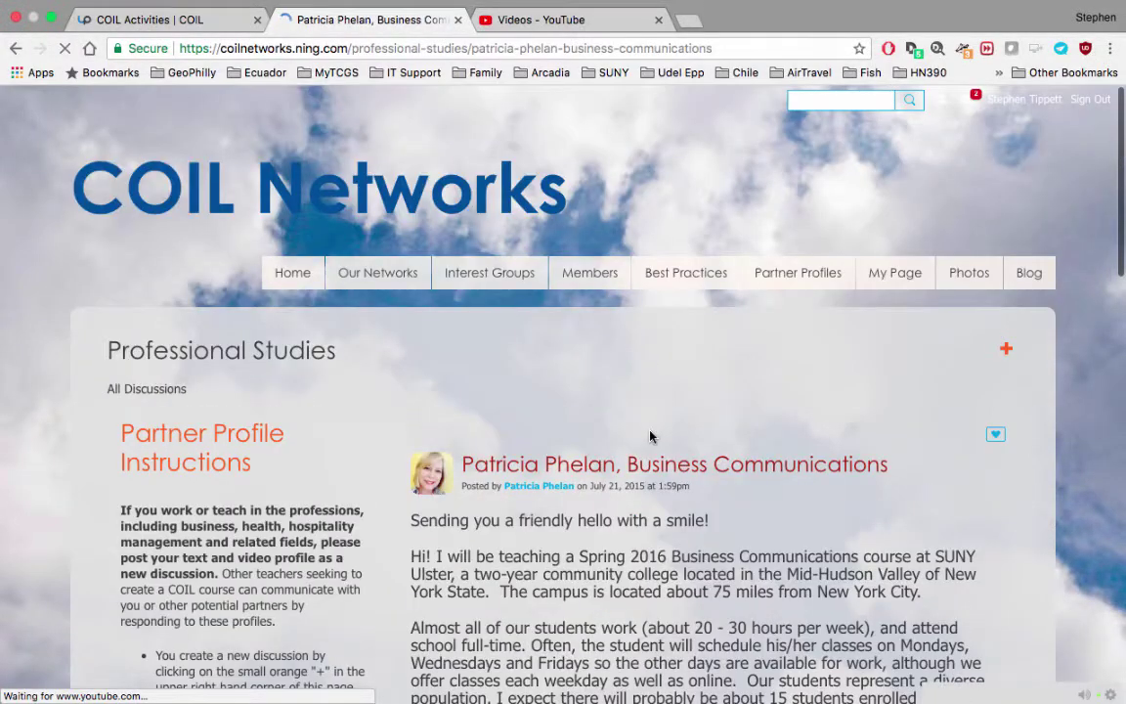
scroll(650, 435, "down", 4)
scroll(649, 436, "down", 6)
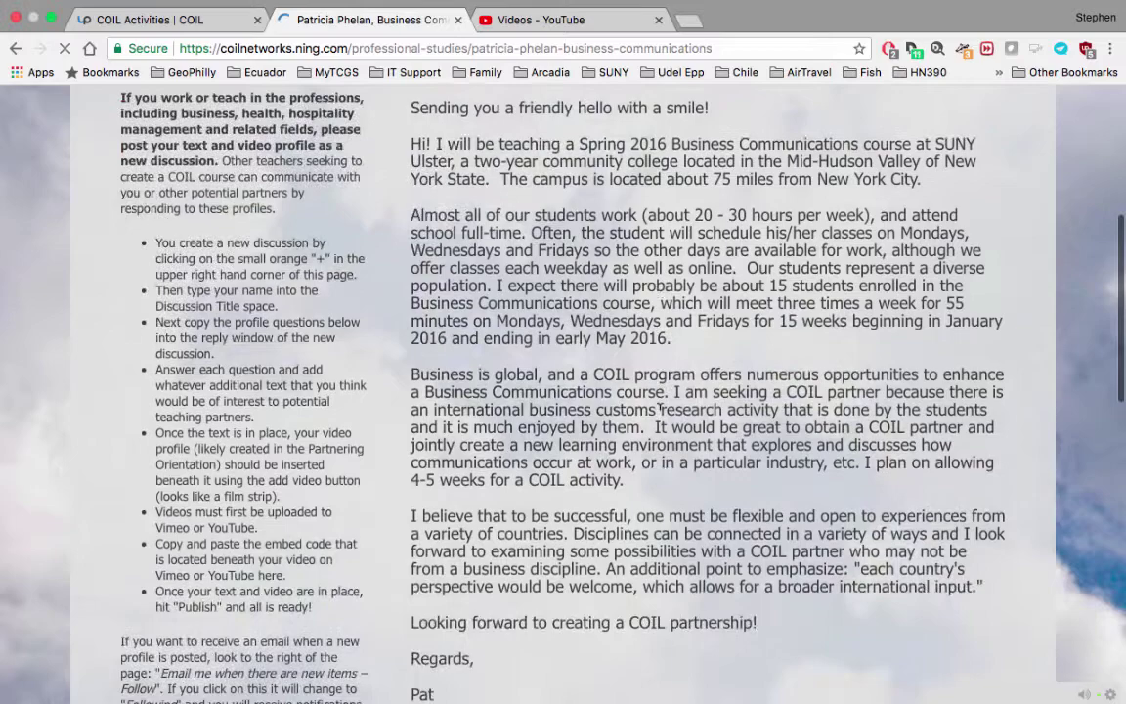
scroll(659, 404, "down", 7)
scroll(659, 404, "up", 14)
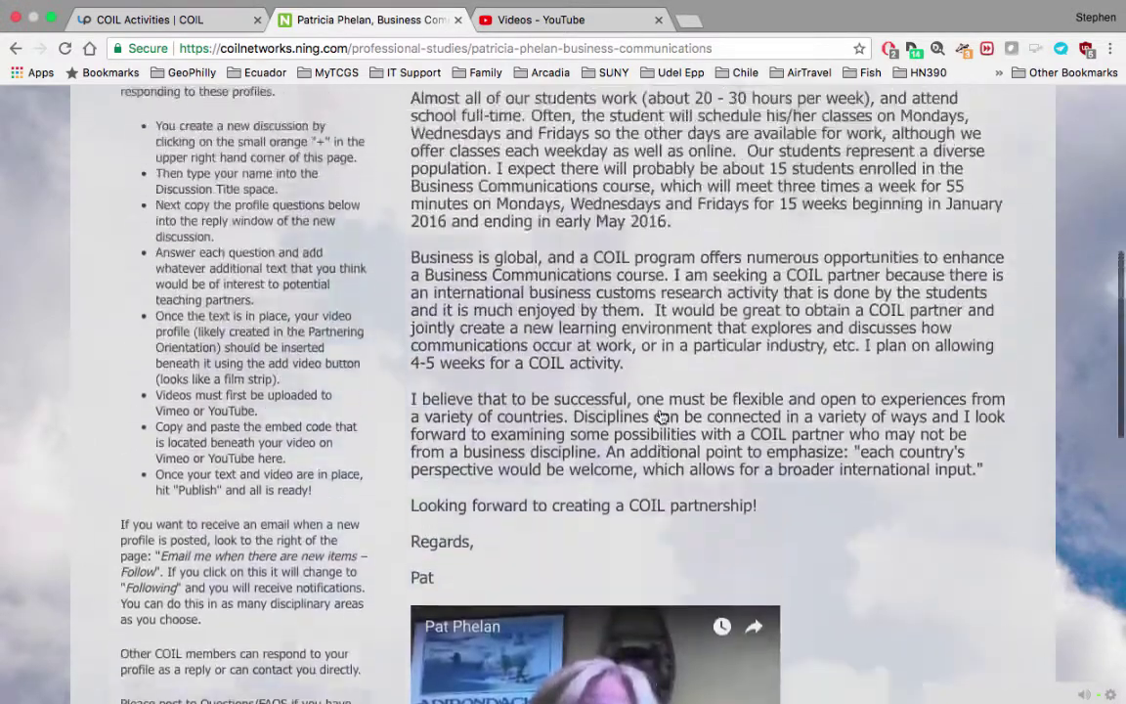
scroll(660, 404, "up", 4)
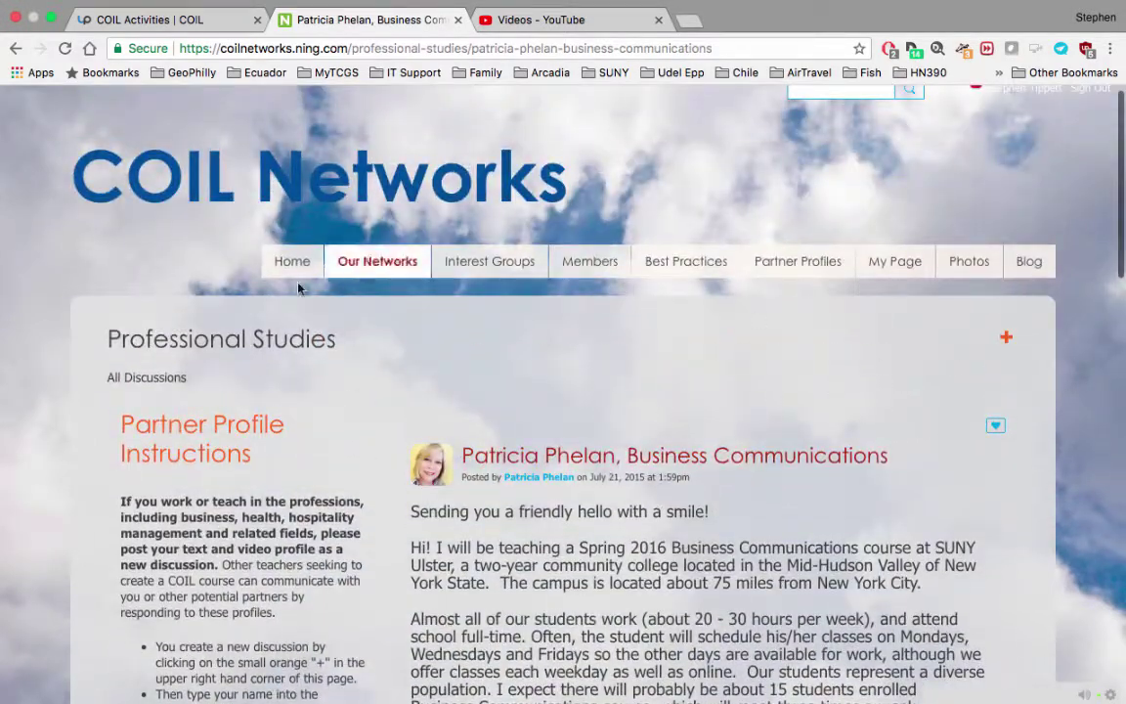
Step: Start a new Professional Studies discussion titled with the author's name and SUNY, pasting the profile table
left_click(1006, 338)
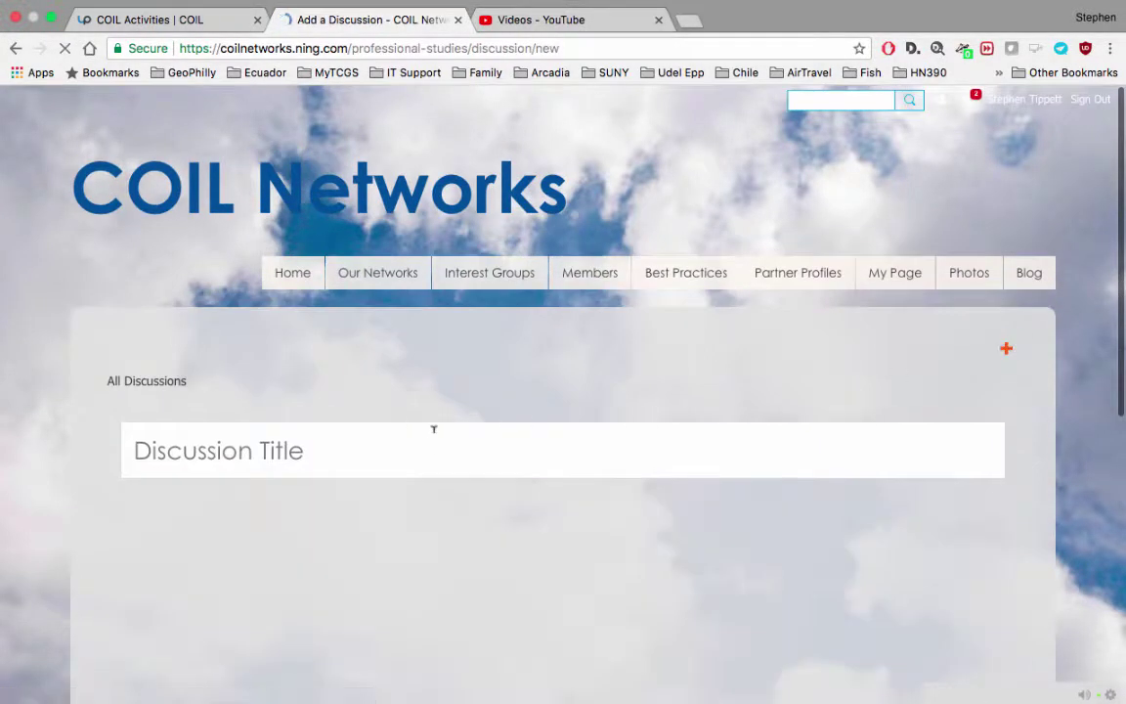
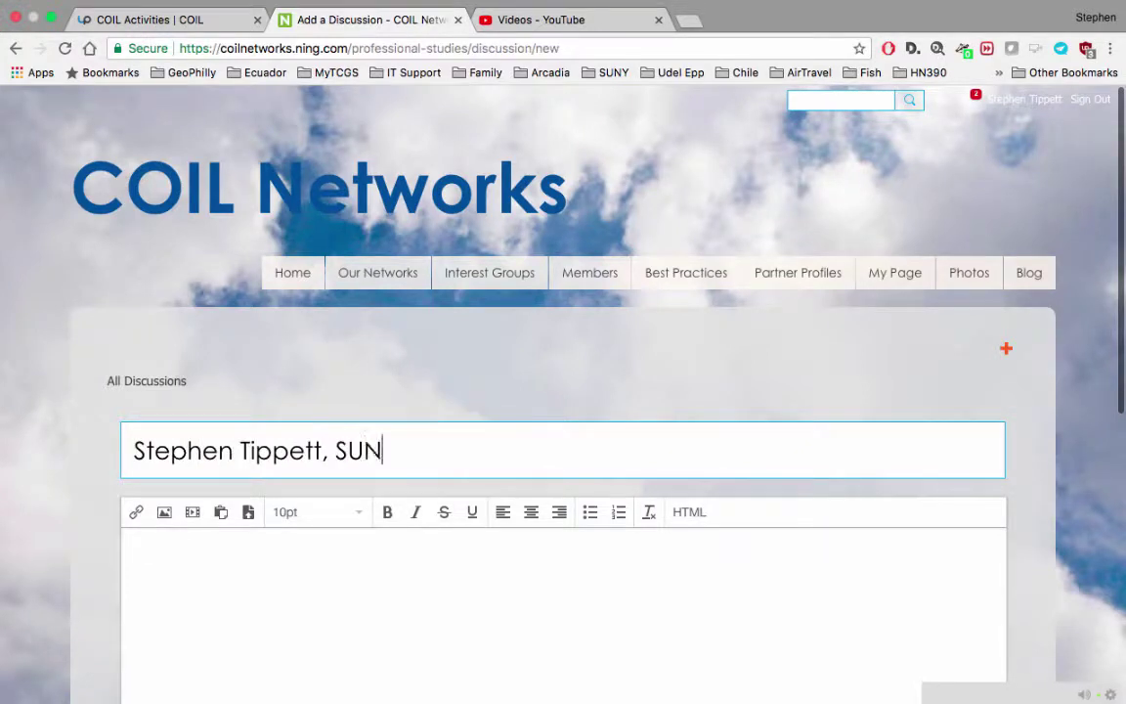
left_click(128, 541)
key("super+v")
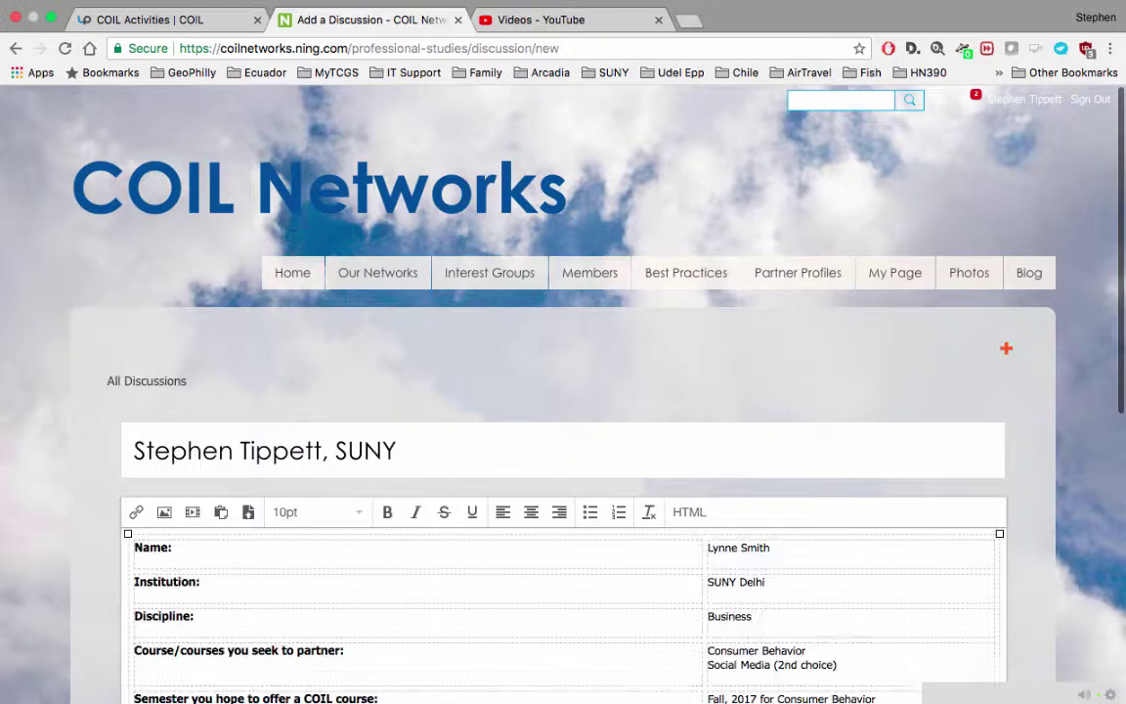
Step: Replace the Name cell with the author's name and the Institution cell with SUNY COIL Center
left_click_drag(780, 553, 706, 549)
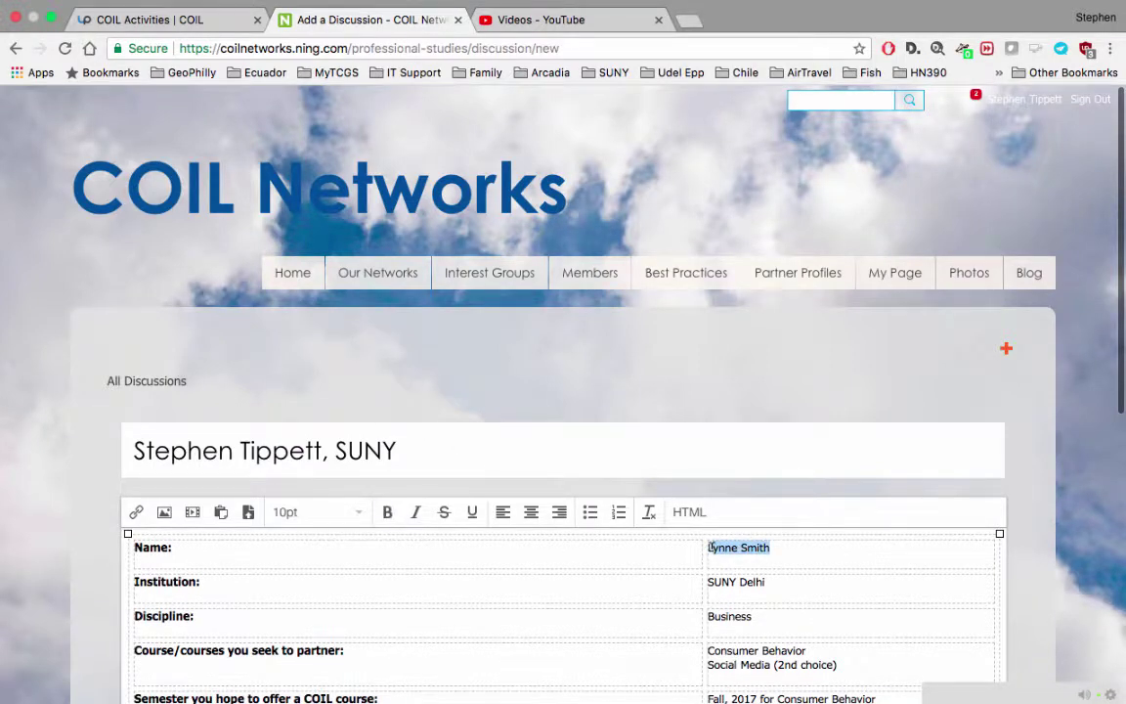
type("L")
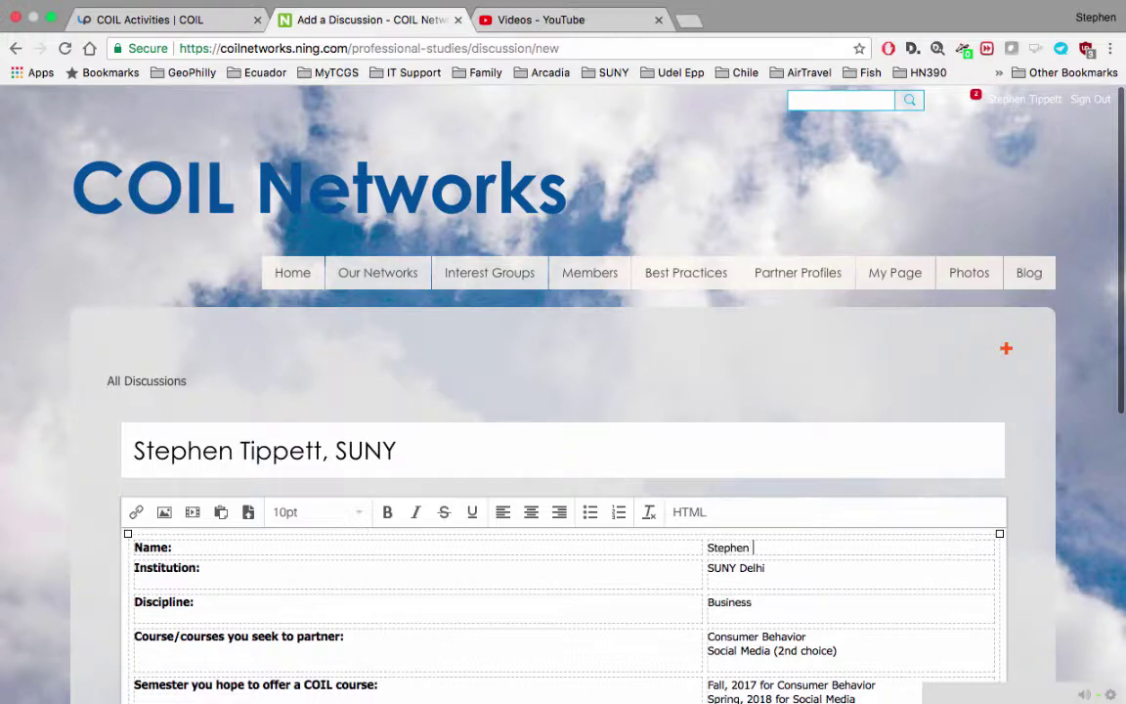
key("Return")
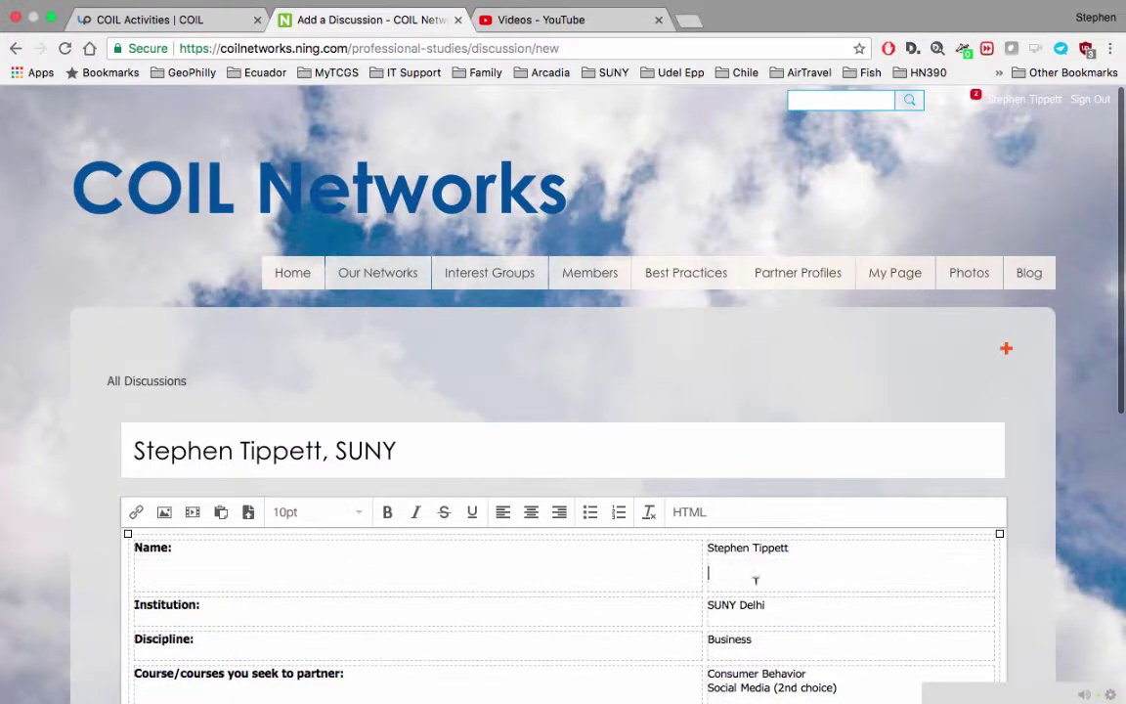
key("BackSpace")
left_click_drag(773, 582, 735, 578)
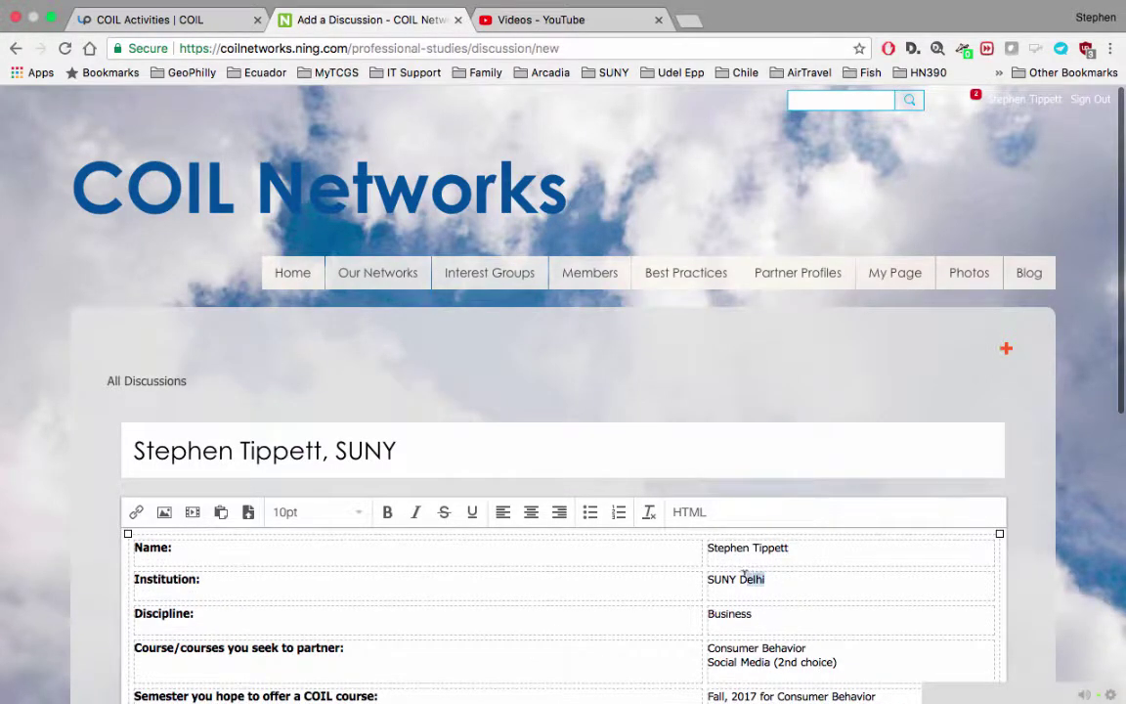
key("BackSpace")
type("COIL Center")
scroll(562, 391, "down", 5)
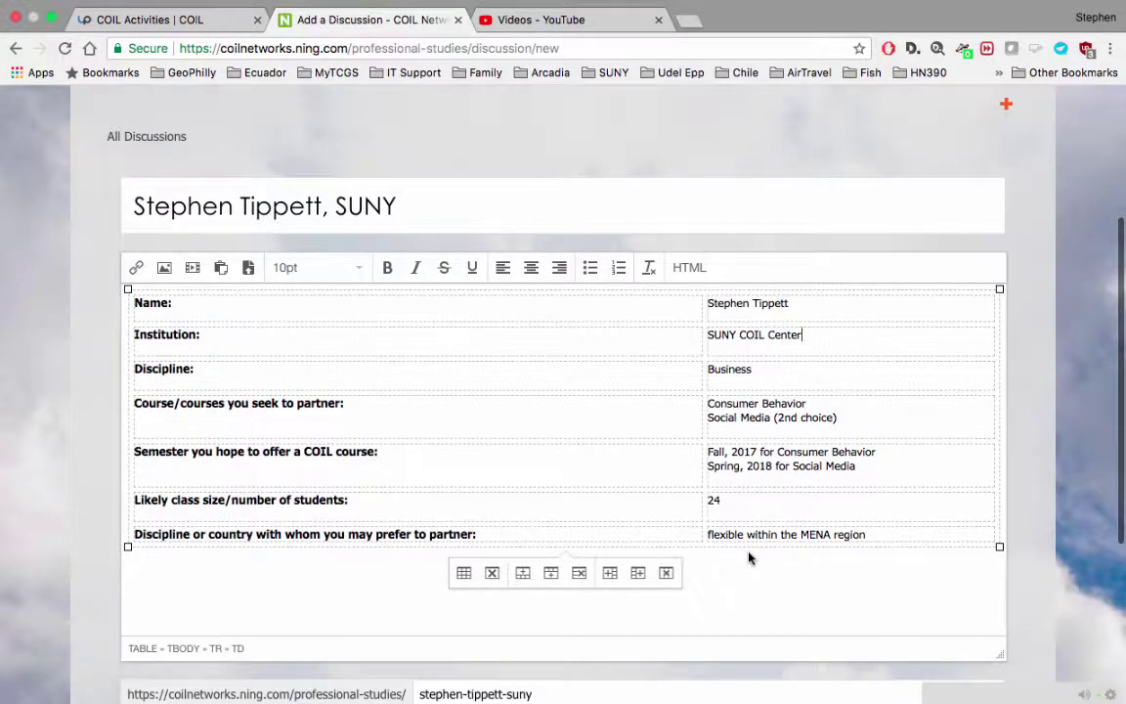
scroll(750, 558, "down", 1)
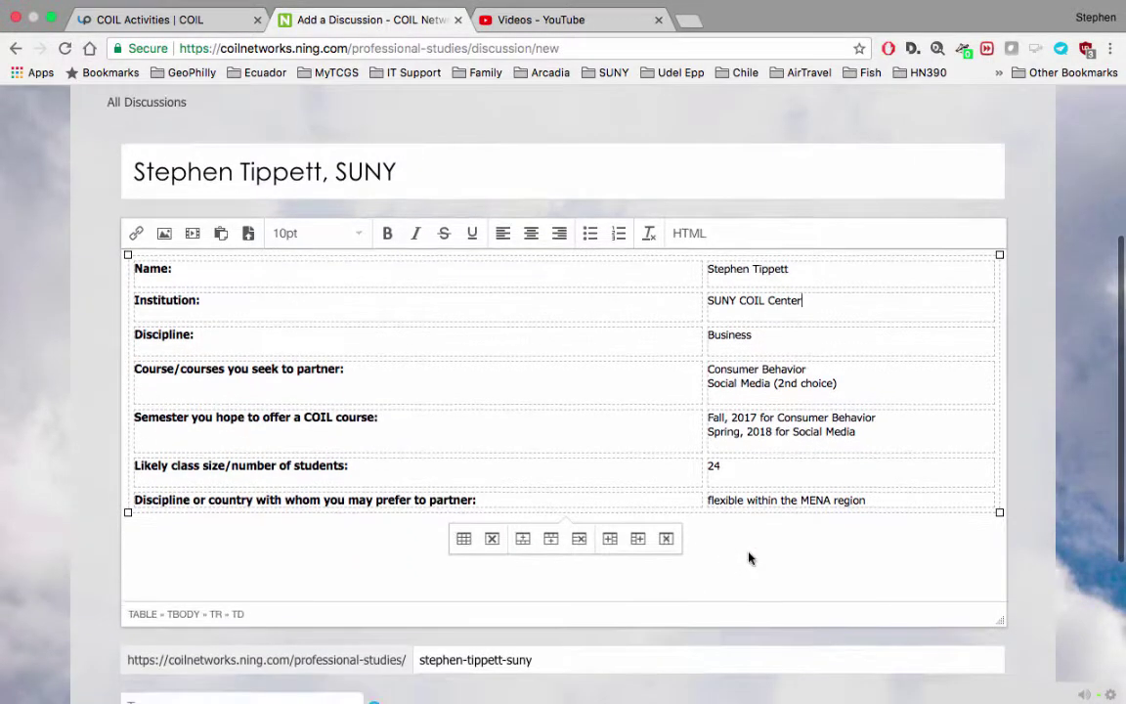
left_click(687, 580)
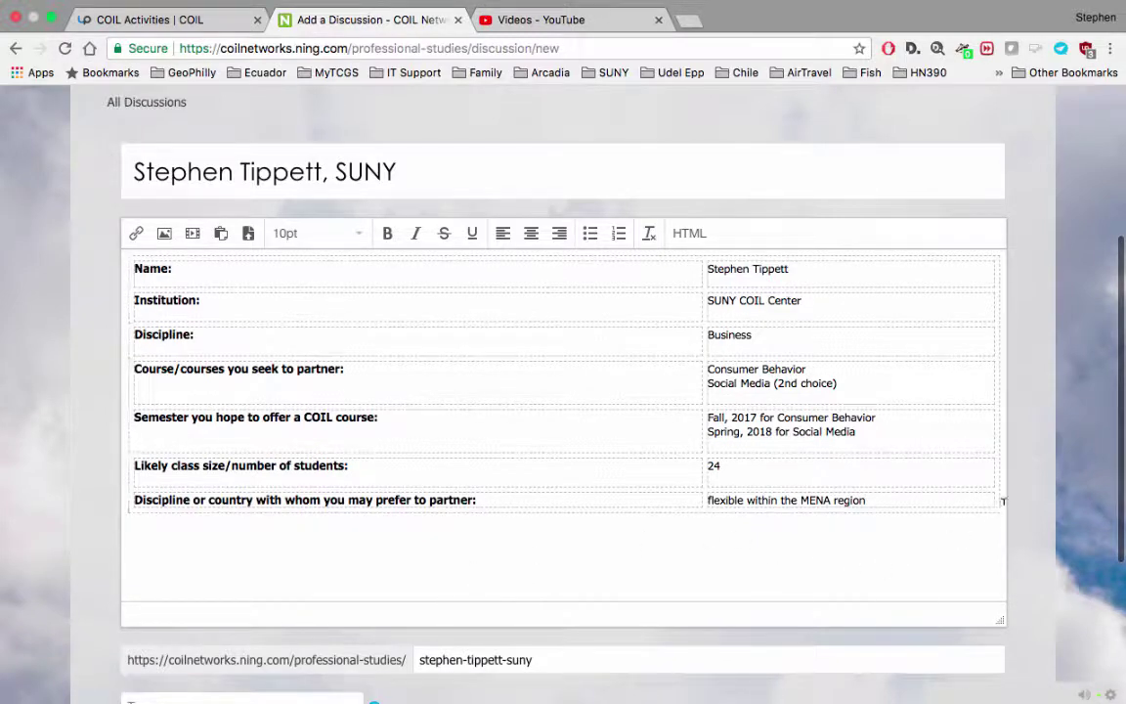
key("Down")
left_click(188, 237)
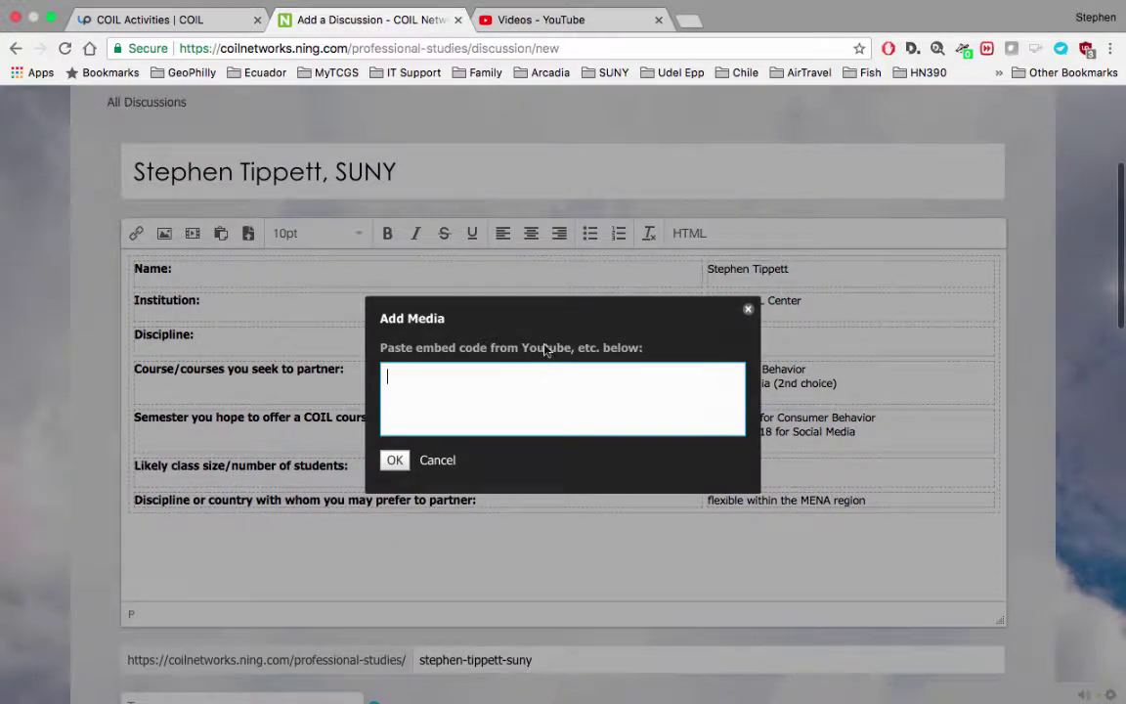
left_click(748, 308)
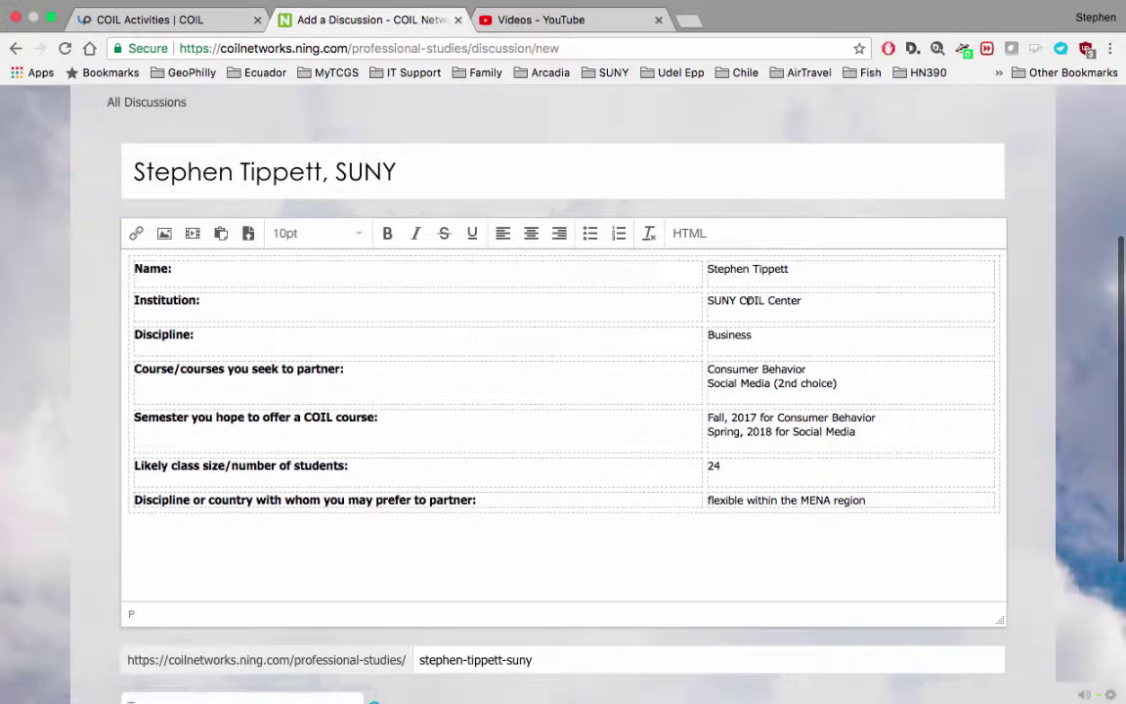
left_click(689, 234)
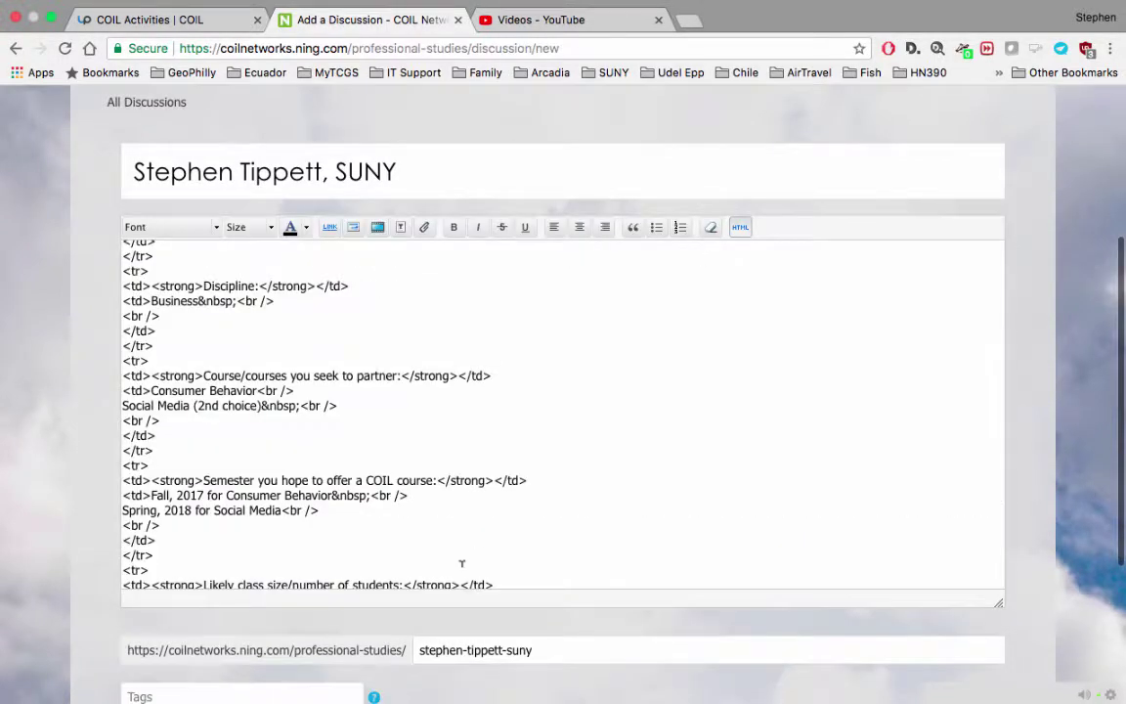
scroll(462, 563, "down", 5)
scroll(416, 471, "up", 3)
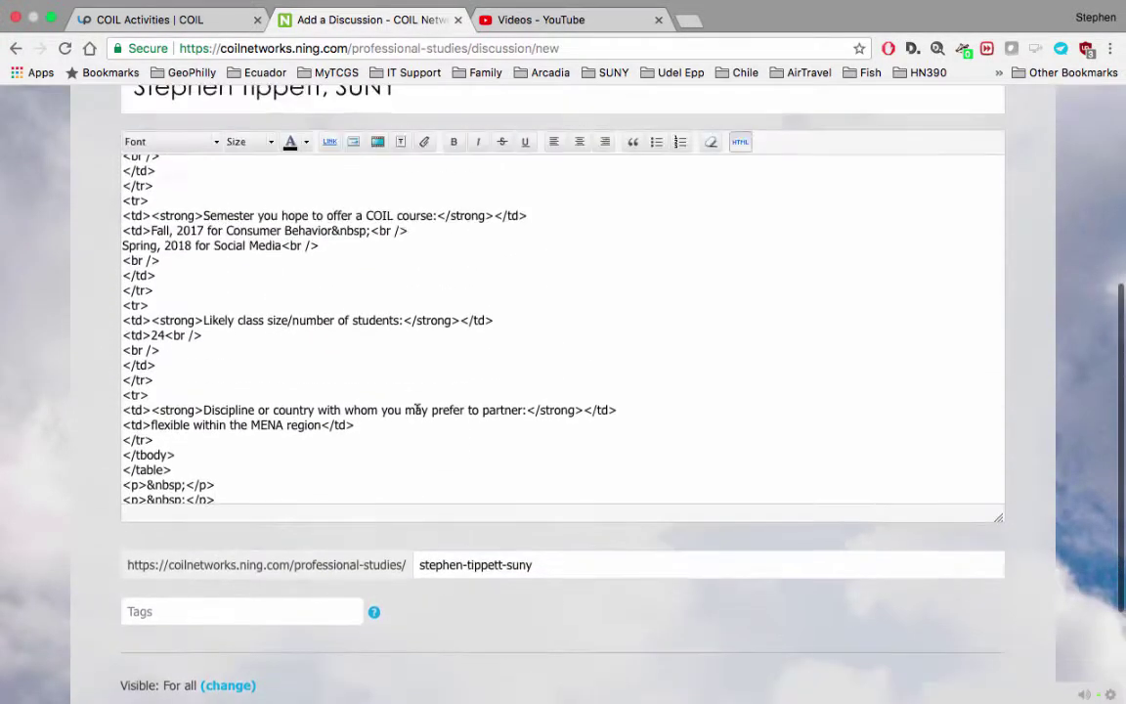
scroll(332, 430, "down", 1)
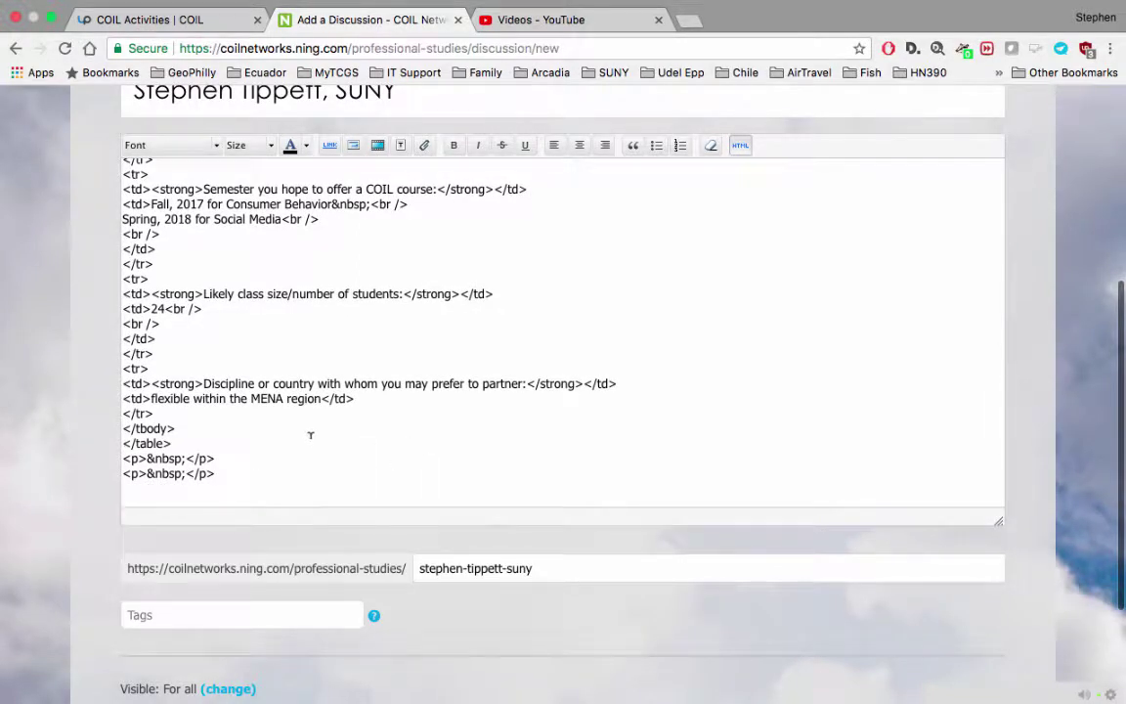
scroll(313, 433, "up", 4)
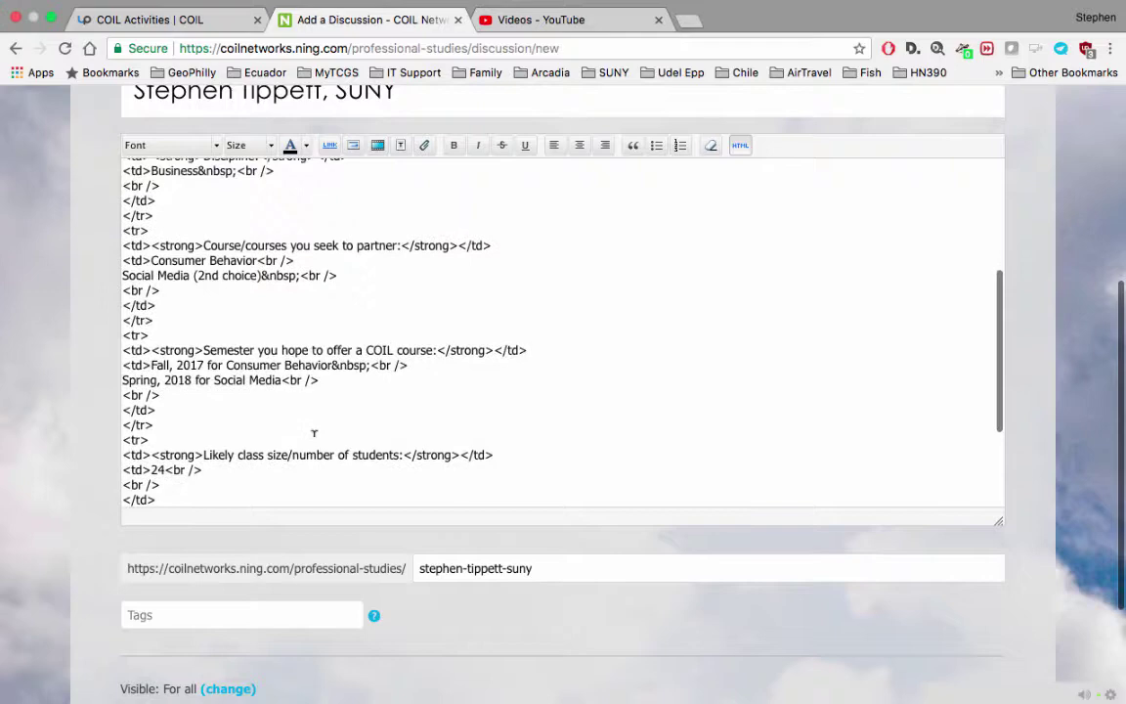
left_click(740, 144)
scroll(345, 471, "up", 1)
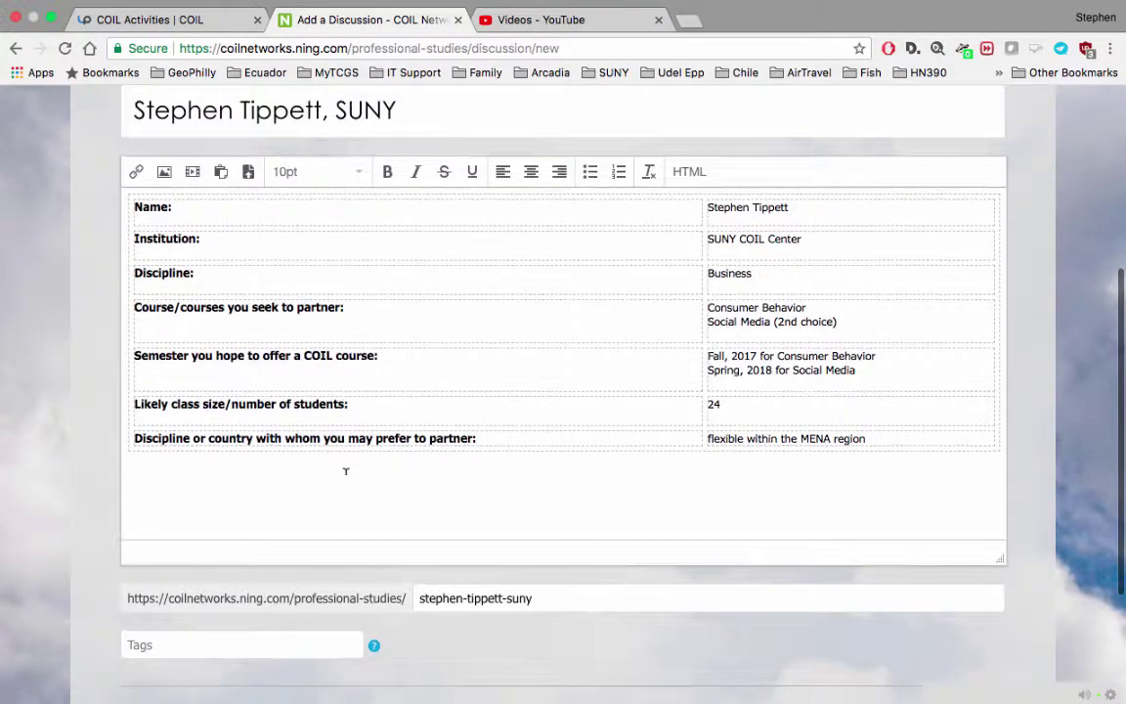
scroll(344, 470, "down", 3)
Step: Publish the discussion and confirm it heads the Professional Studies list of 43 discussions
left_click(125, 611)
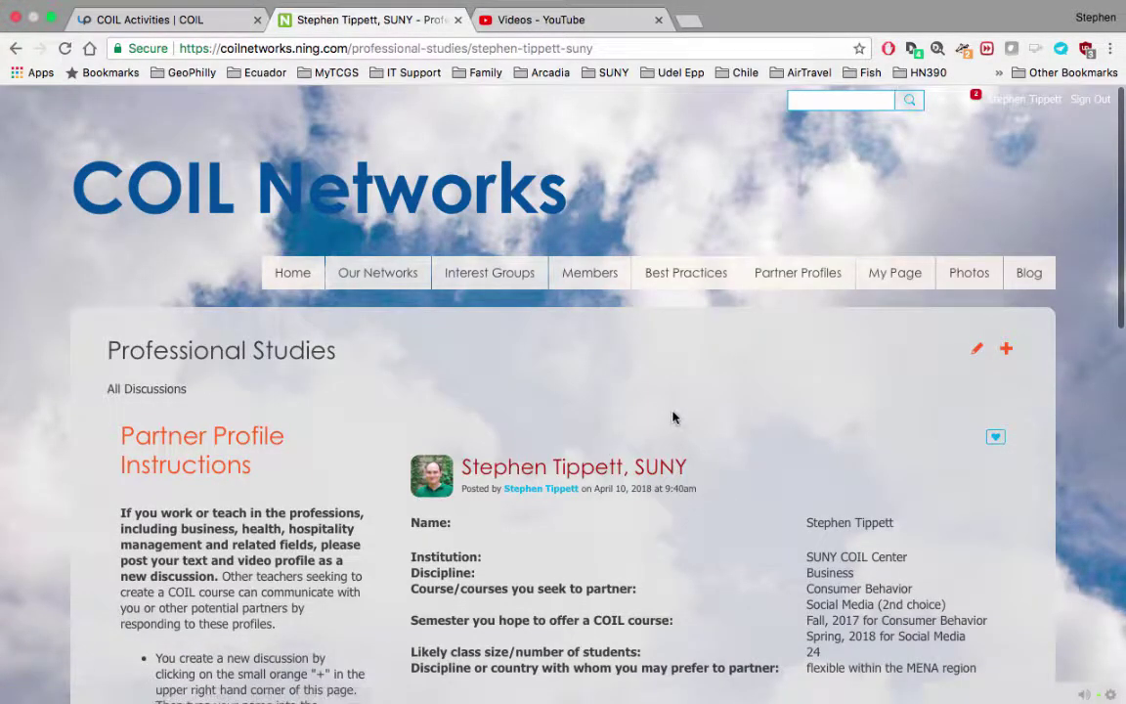
mouse_move(804, 265)
left_click(795, 508)
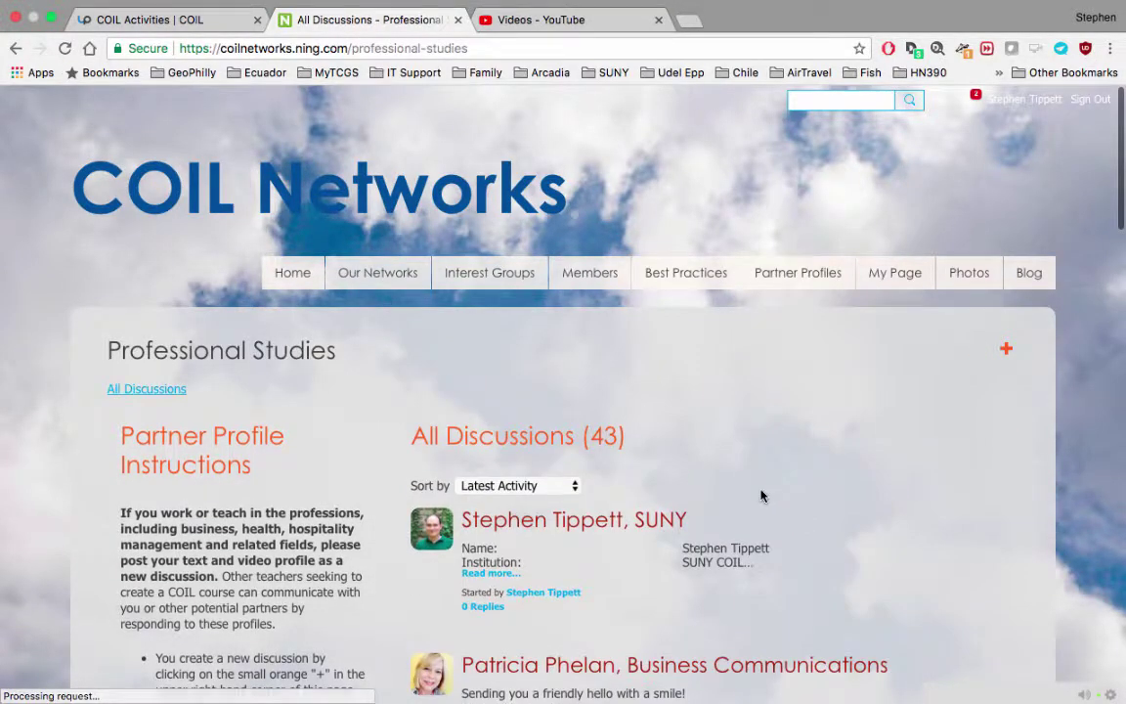
scroll(762, 495, "down", 3)
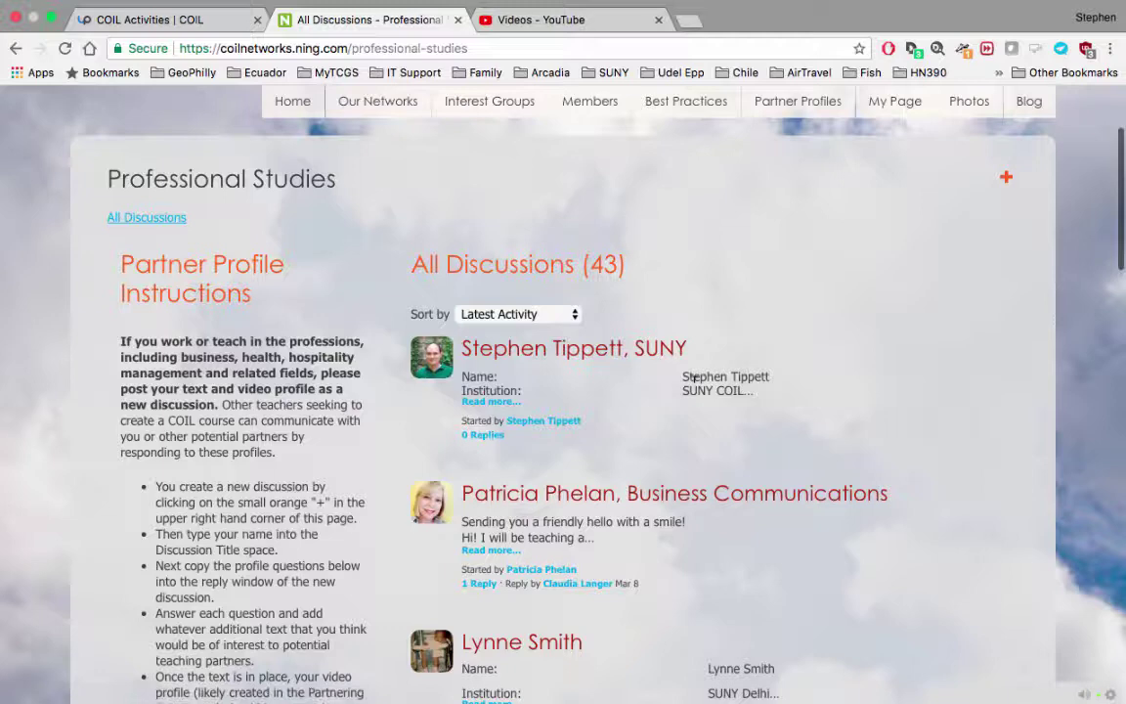
scroll(810, 370, "up", 1)
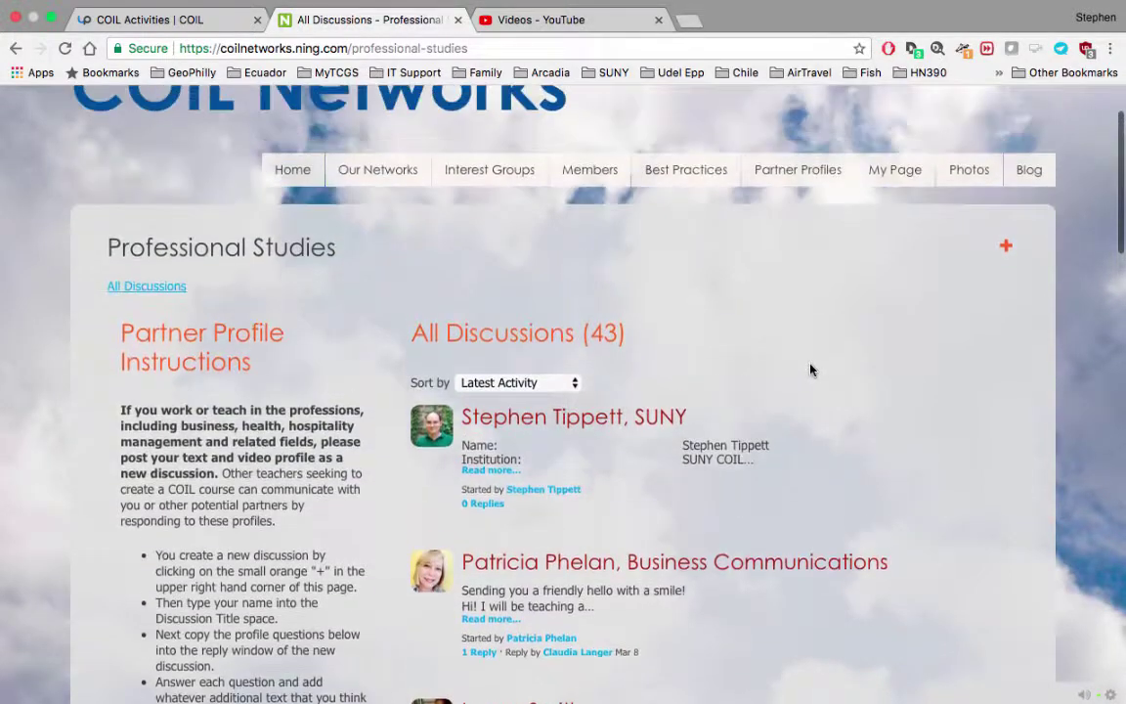
scroll(810, 369, "up", 2)
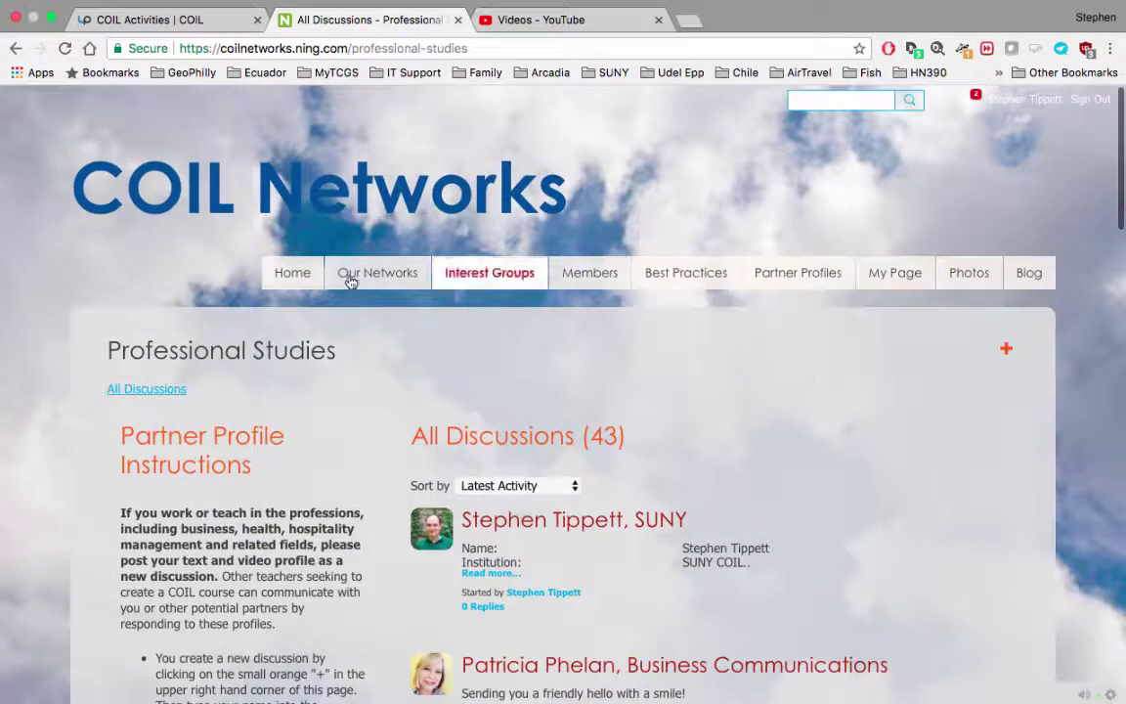